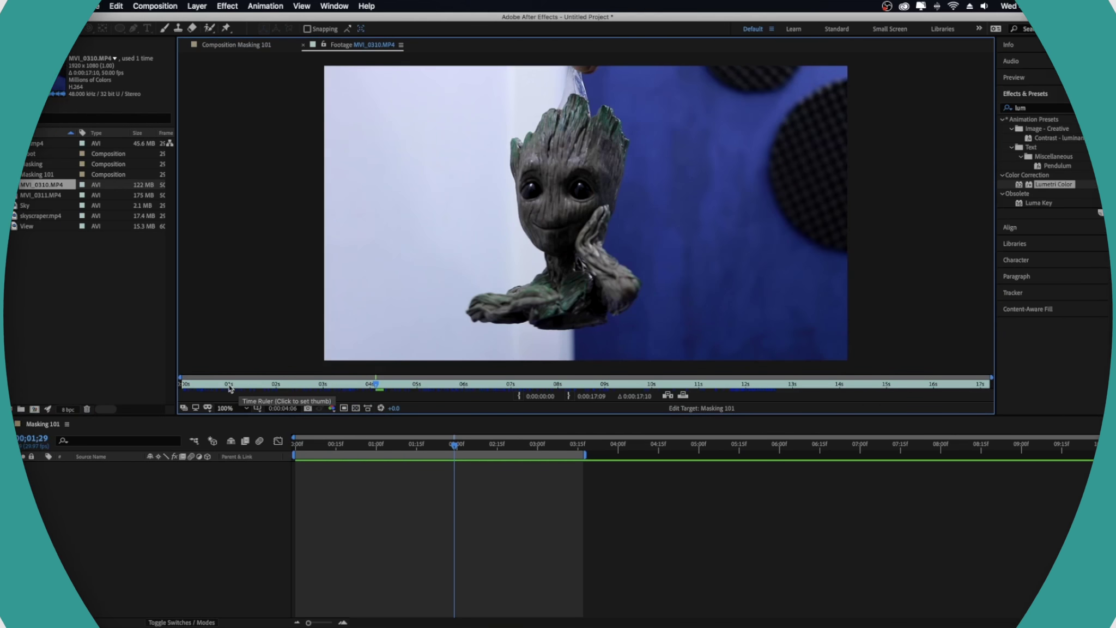
# Jump the figurine footage to about one second in and play its preview.
pyautogui.click(207, 385)
pyautogui.press('space')
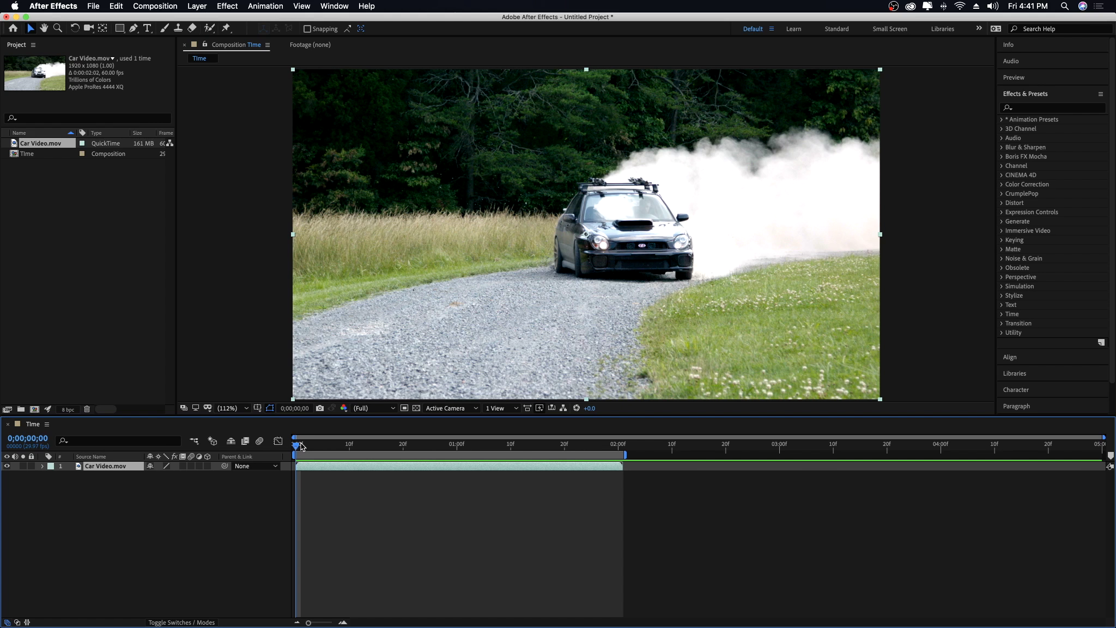
# Play the Time composition and stop the preview at frame 0;00;00;13.
pyautogui.press('space')
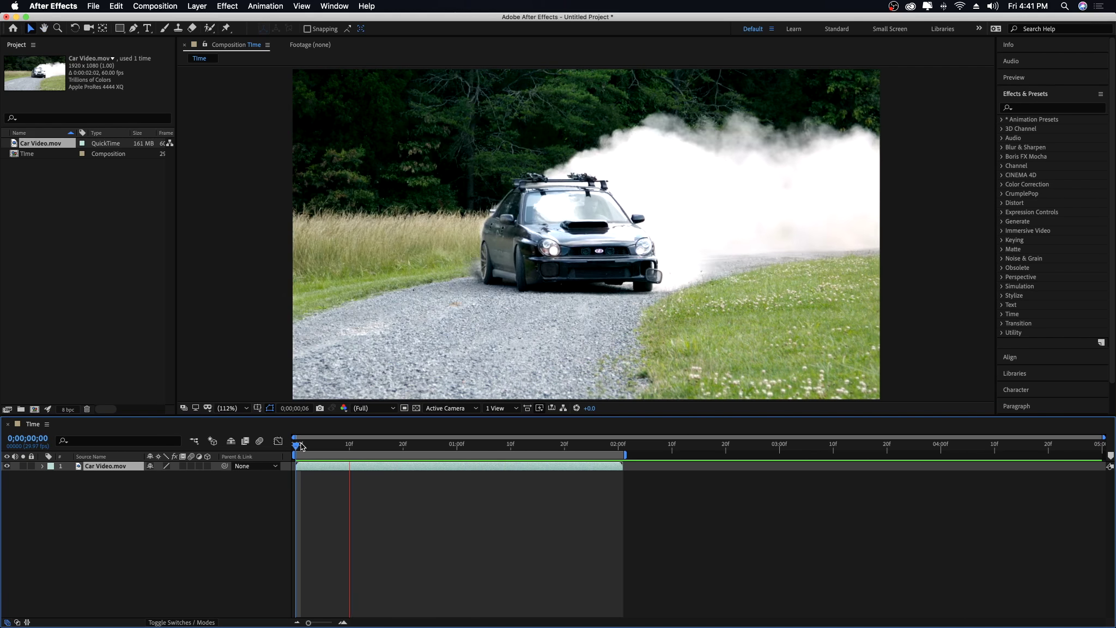
pyautogui.press('space')
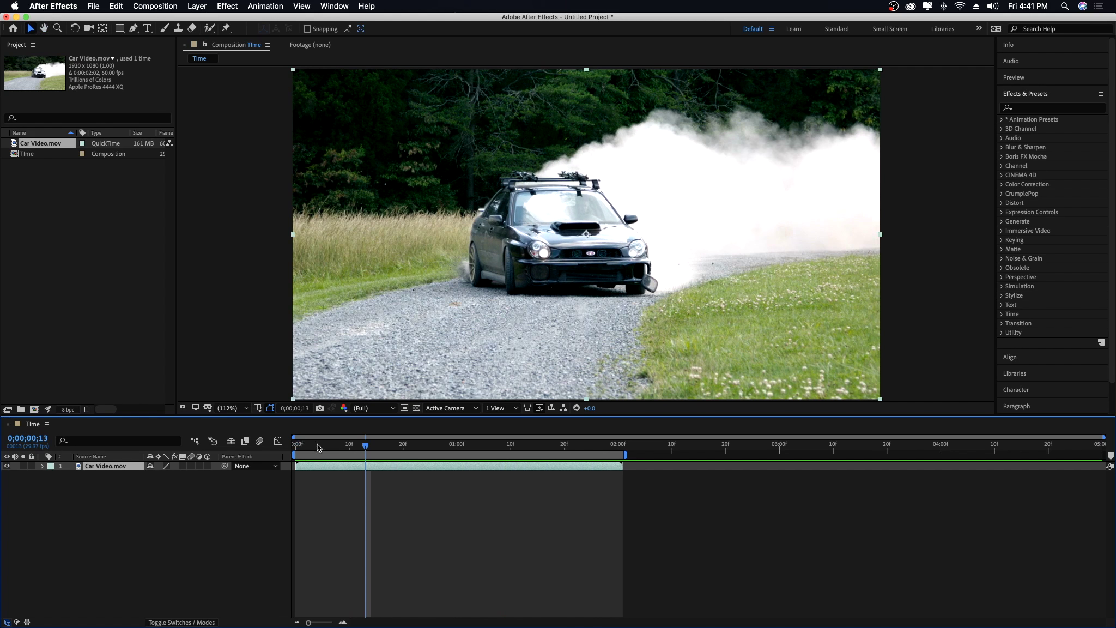
# Apply Time-Reverse Layer to the Car Video layer.
pyautogui.rightClick(374, 470)
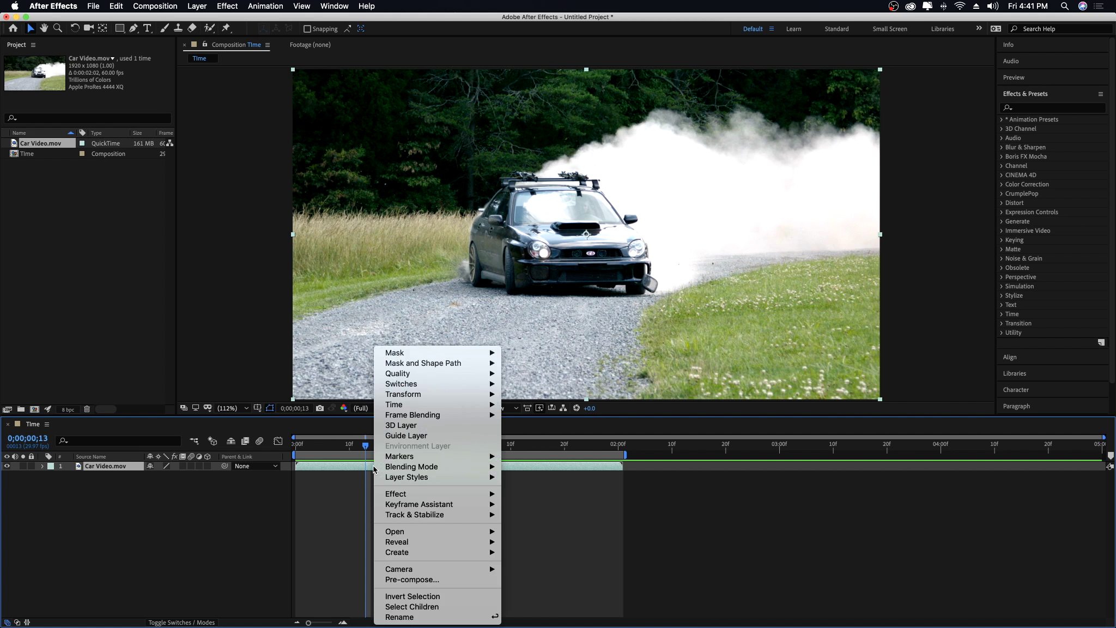
pyautogui.moveTo(401, 409)
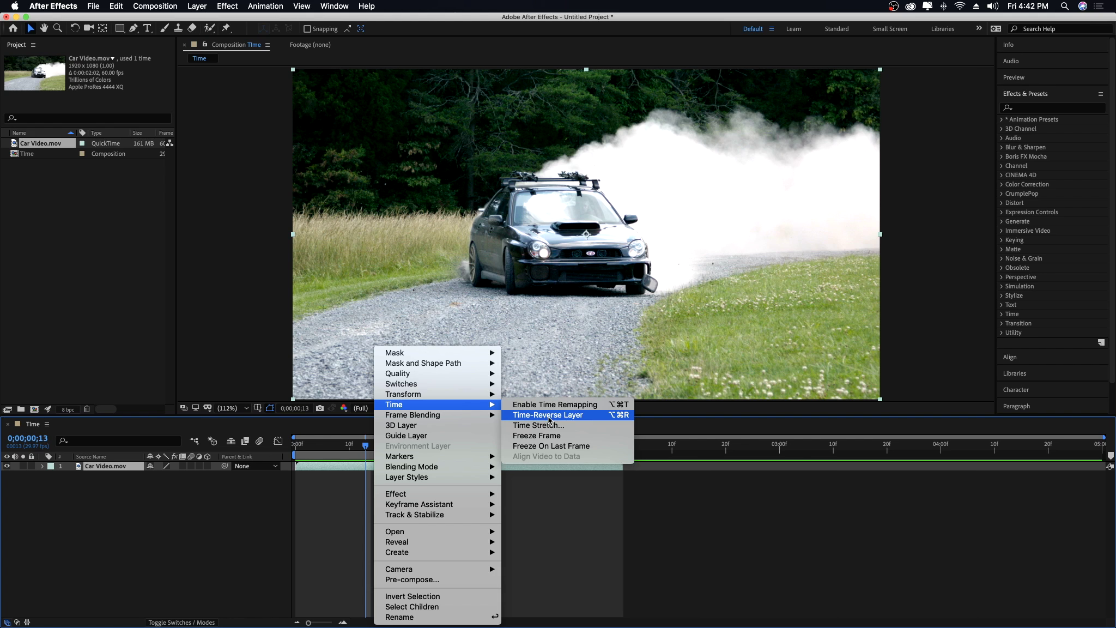
pyautogui.click(549, 419)
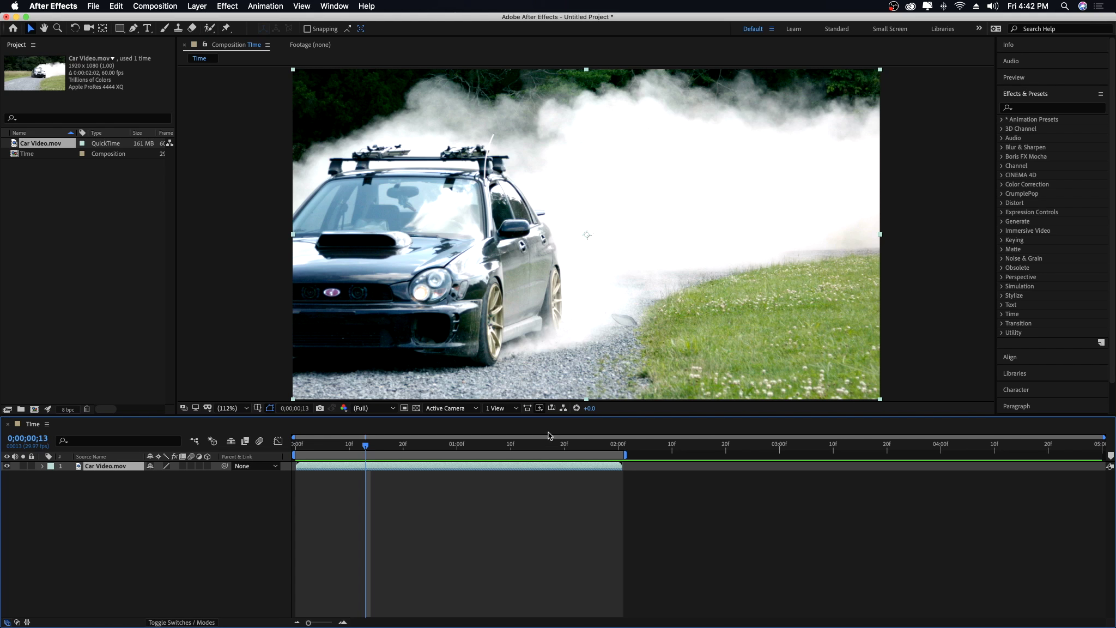
# Preview the reversed clip, undo the reversal, and duplicate the Car Video layer.
pyautogui.press('space')
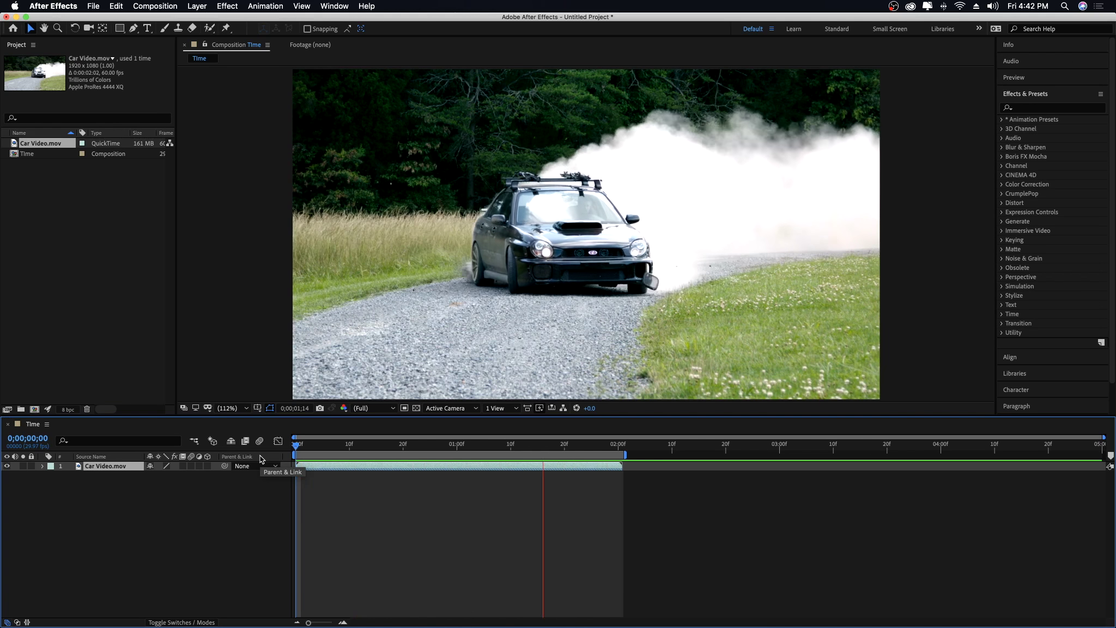
pyautogui.press('h')
pyautogui.click(377, 467)
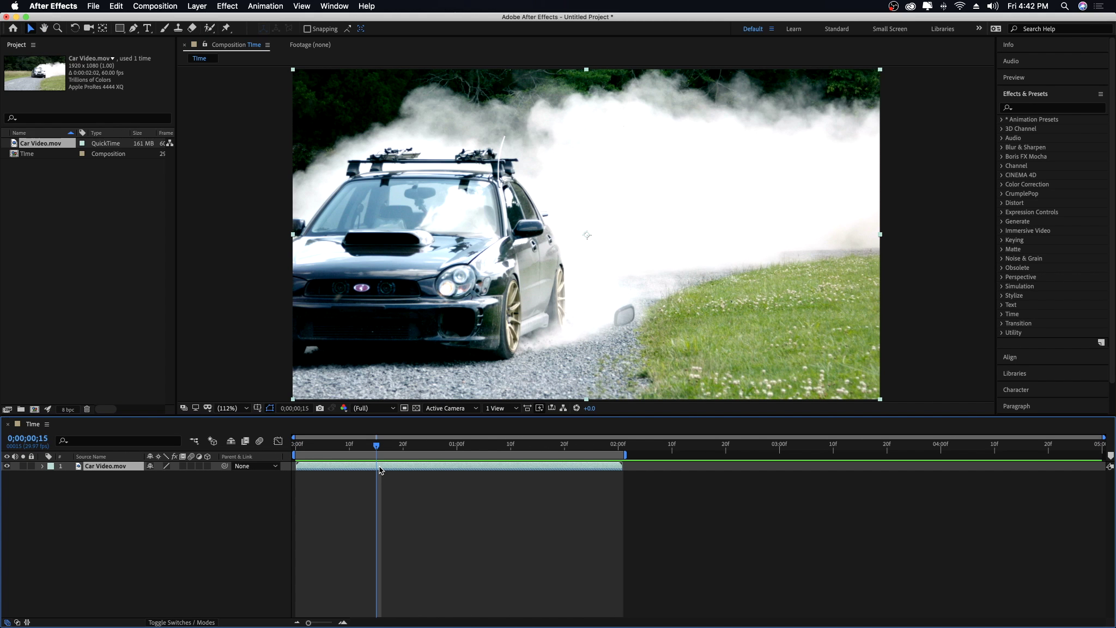
pyautogui.press('pageup')
pyautogui.press('pageup')
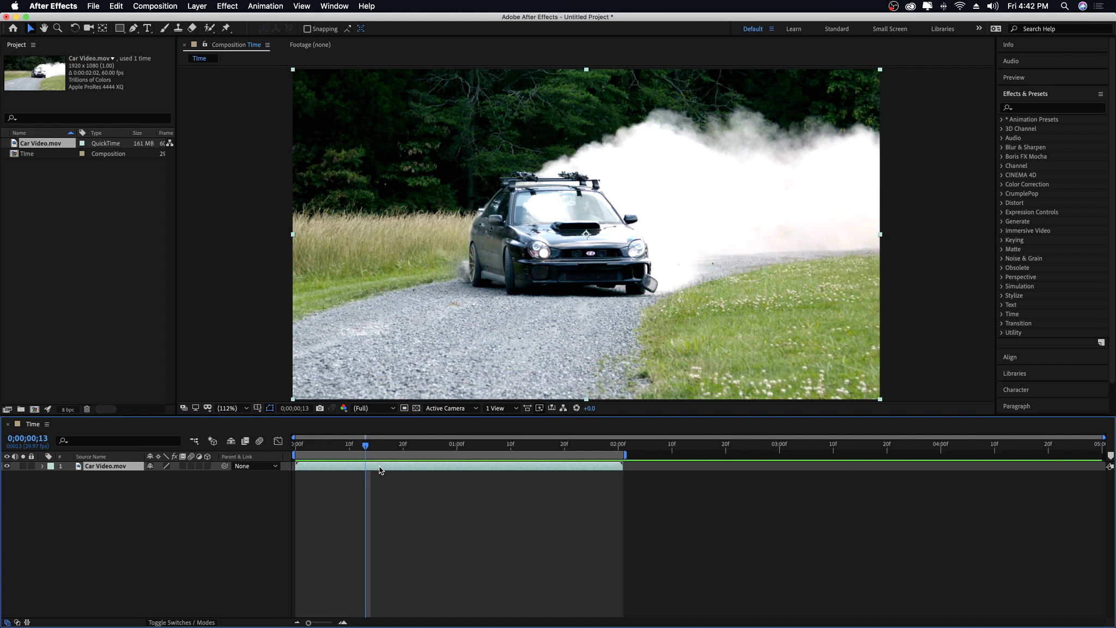
pyautogui.hotkey('ctrl', 'd')
# Move the duplicate to start at 2 seconds, extend the work area, and time-reverse it.
pyautogui.moveTo(403, 469); pyautogui.dragTo(731, 469)
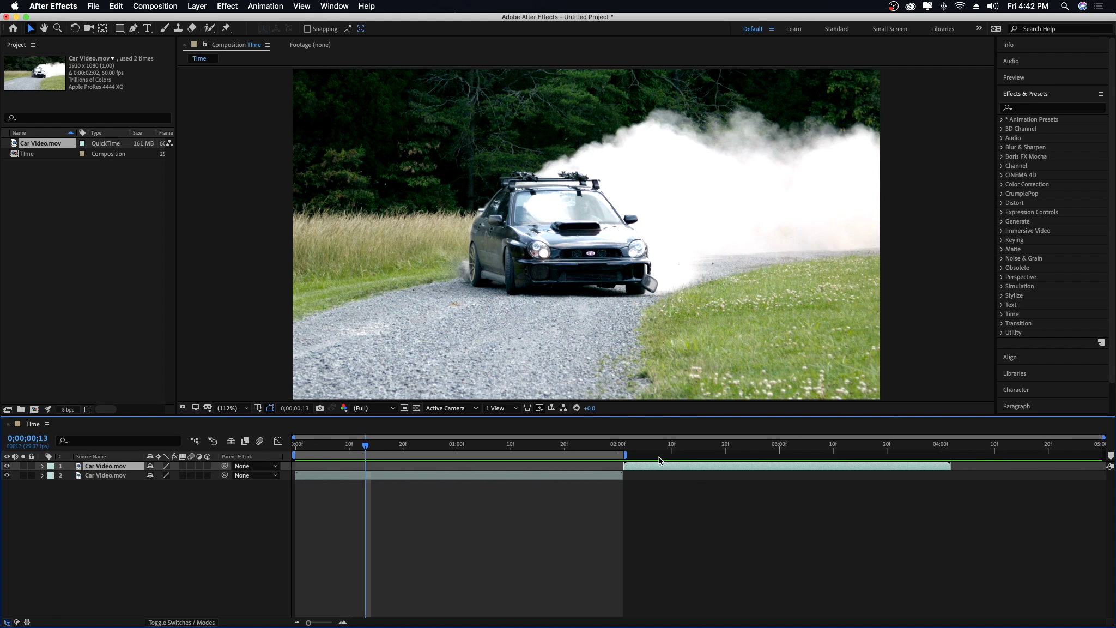
pyautogui.moveTo(625, 455); pyautogui.dragTo(953, 452)
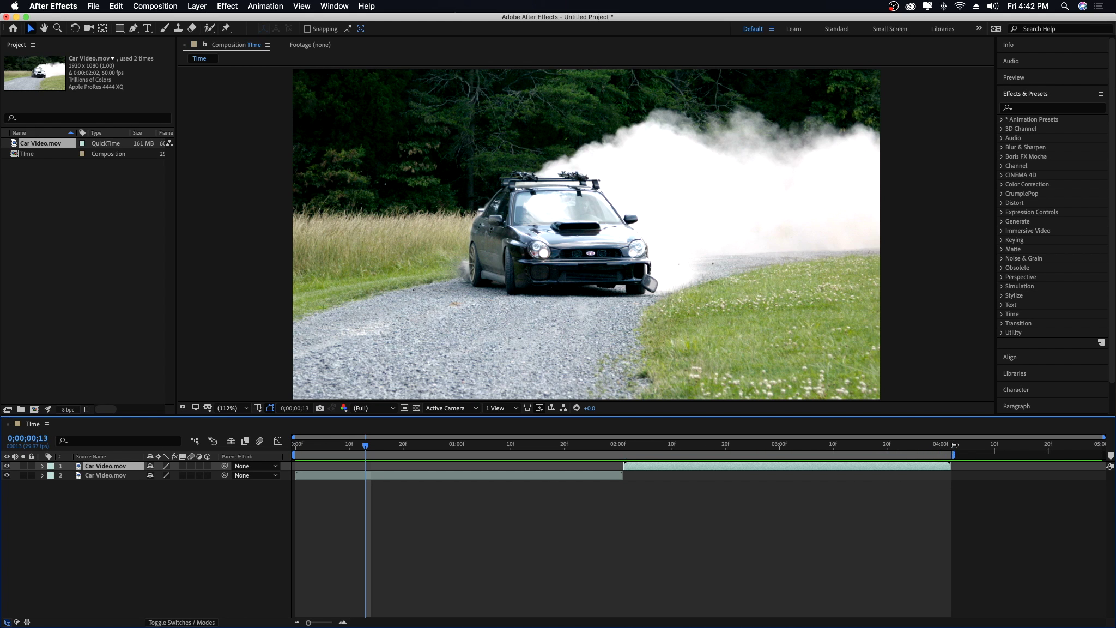
pyautogui.rightClick(736, 466)
pyautogui.moveTo(795, 408)
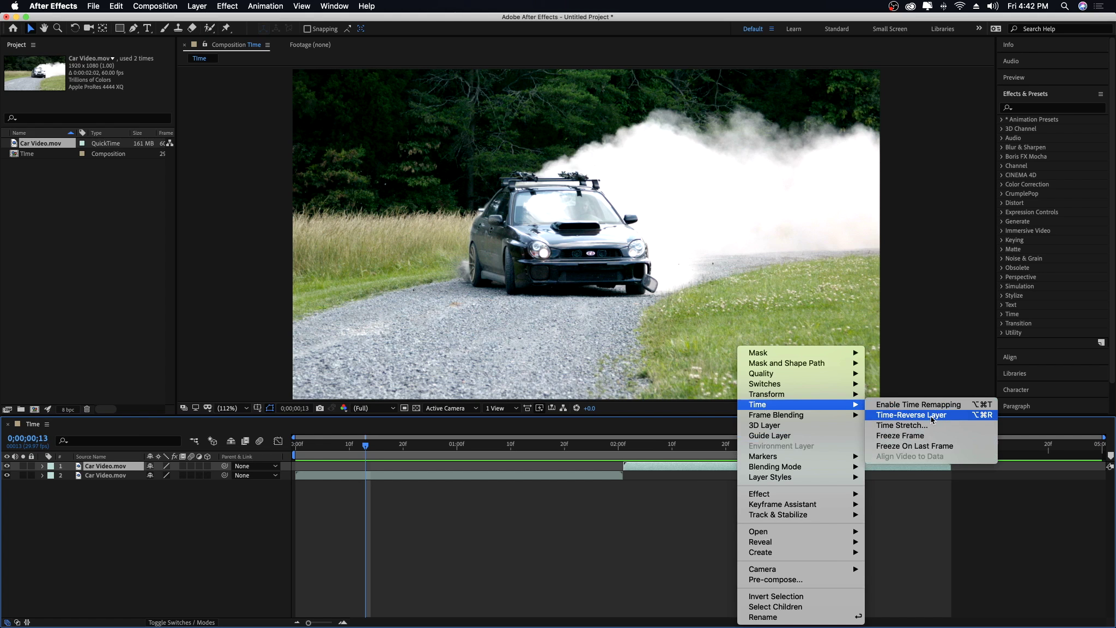
pyautogui.click(911, 415)
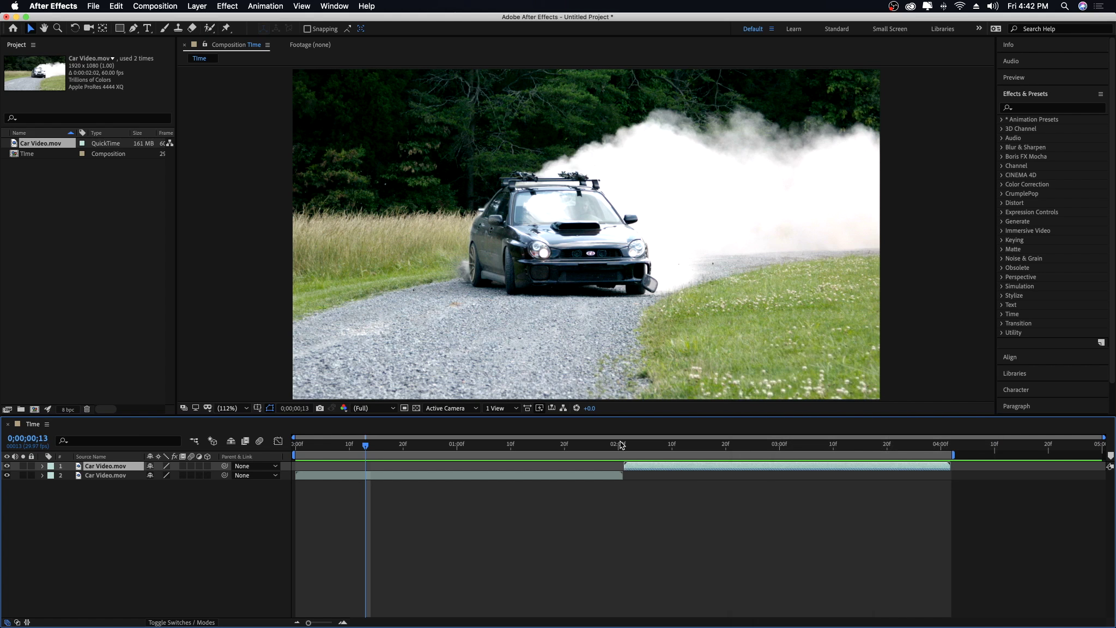
# Preview the forward-then-reversed sequence from the start, then select the original Car Video layer.
pyautogui.click(629, 444)
pyautogui.press('Home')
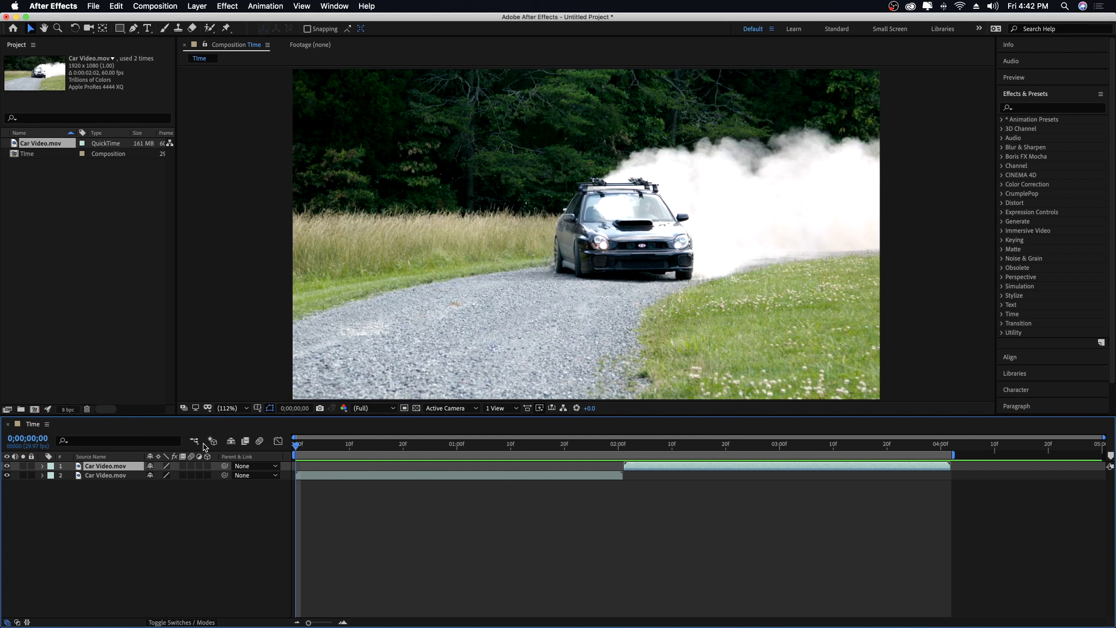
pyautogui.press('space')
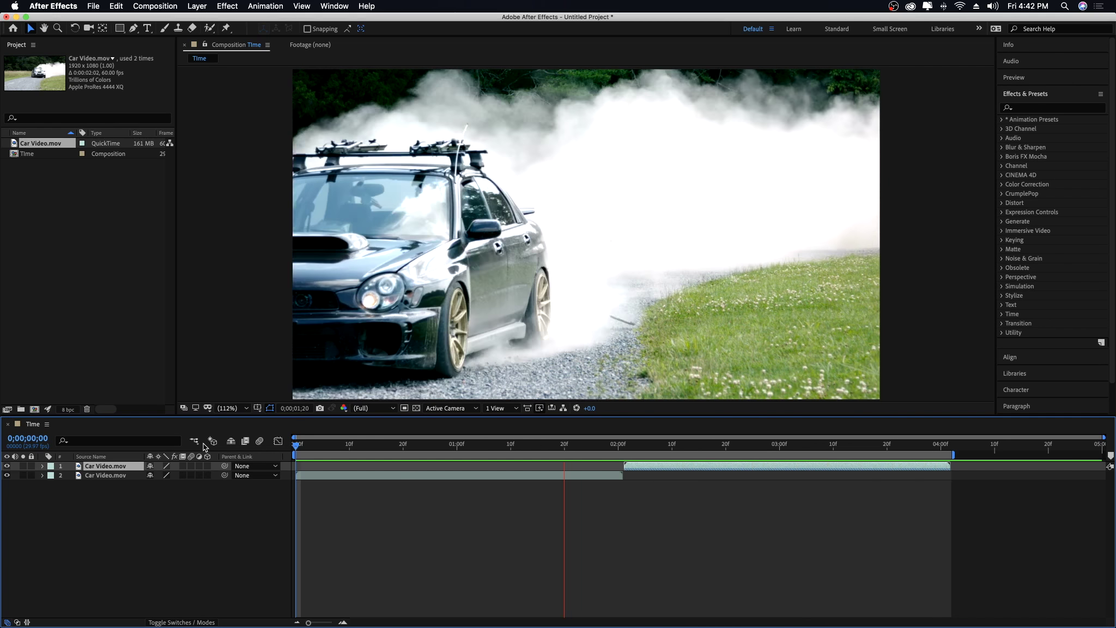
pyautogui.press('space')
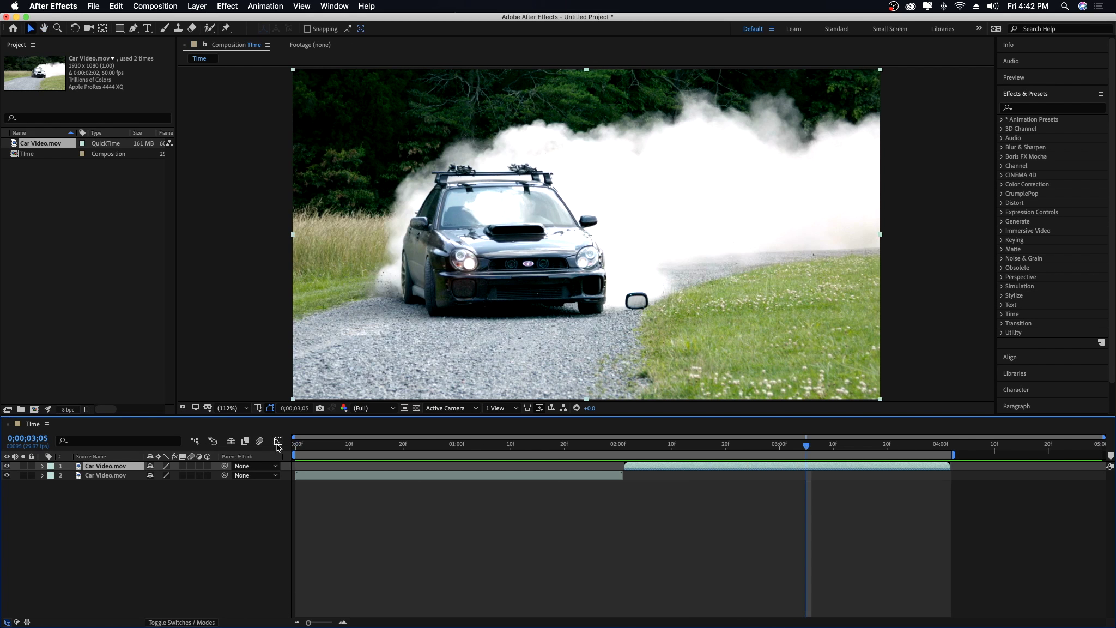
pyautogui.click(340, 479)
pyautogui.click(441, 475)
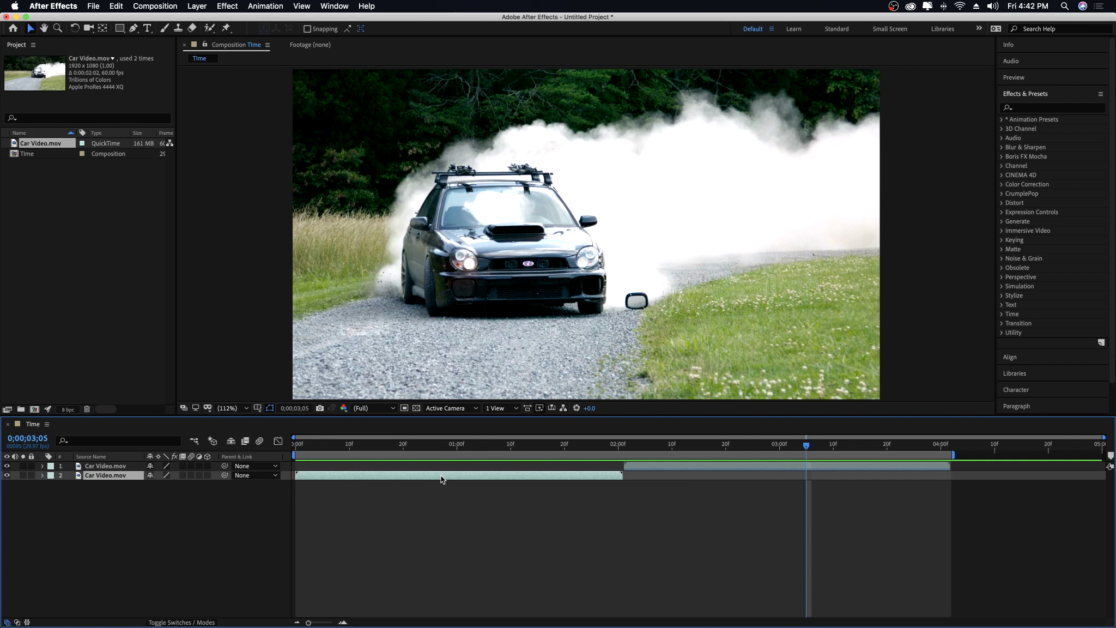
# Time-stretch the original Car Video layer to a 50 stretch factor and return to the start.
pyautogui.rightClick(434, 474)
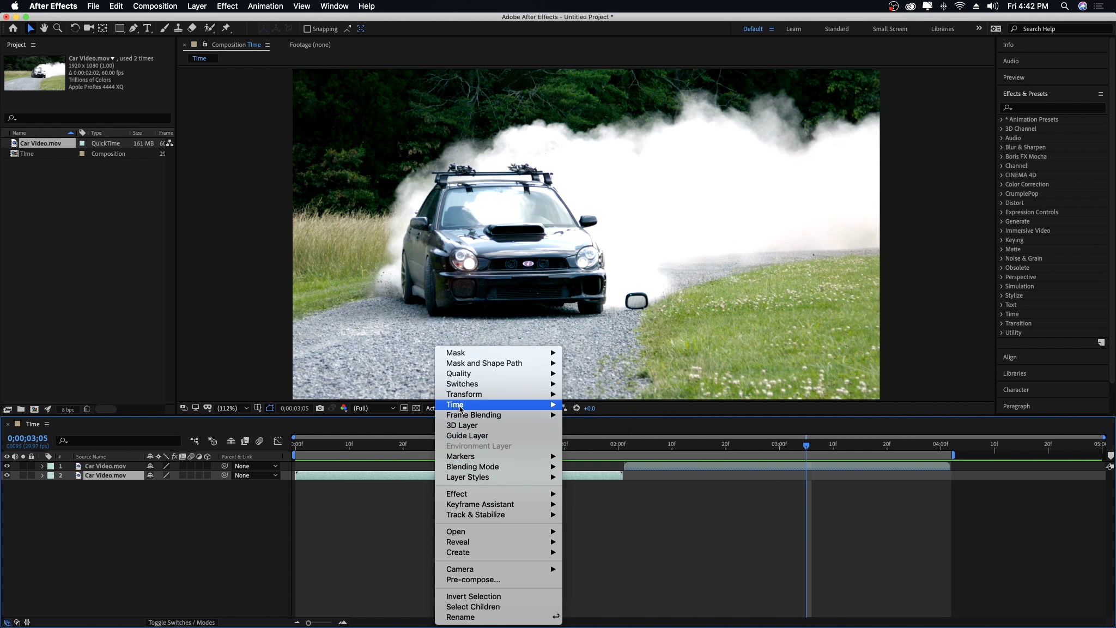
pyautogui.moveTo(461, 408)
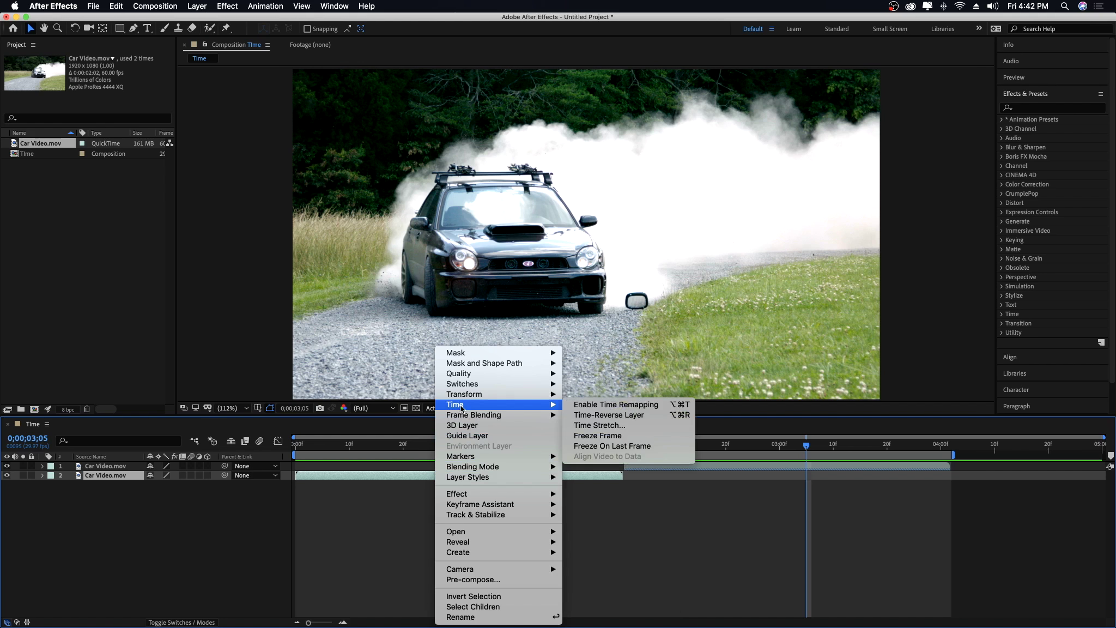
pyautogui.click(645, 430)
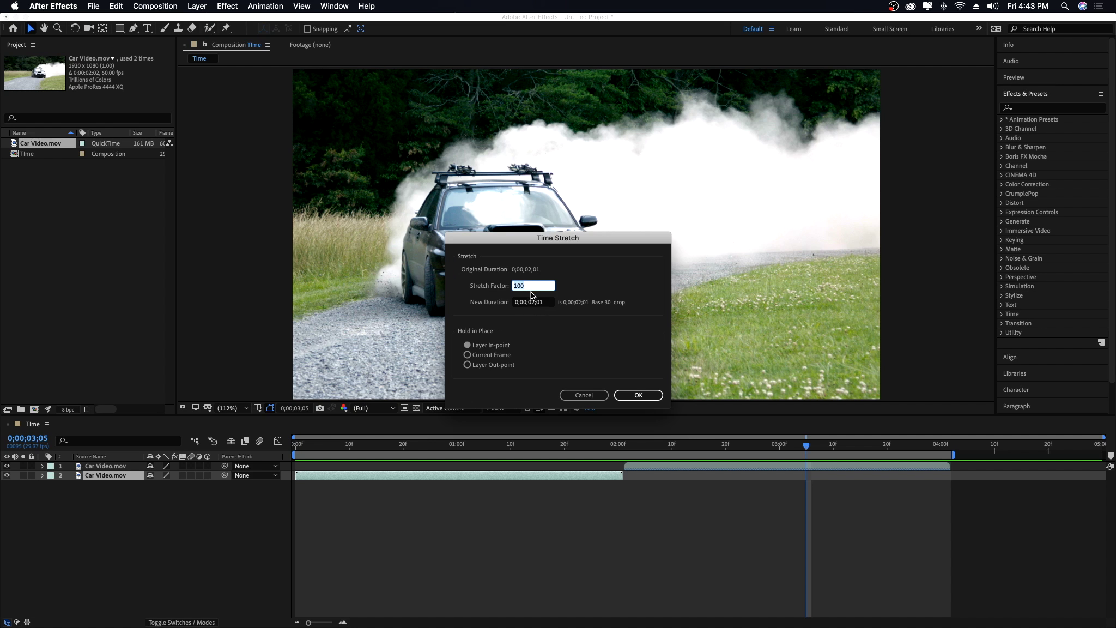
pyautogui.click(527, 287)
pyautogui.doubleClick(527, 287)
pyautogui.write('50')
pyautogui.click(639, 394)
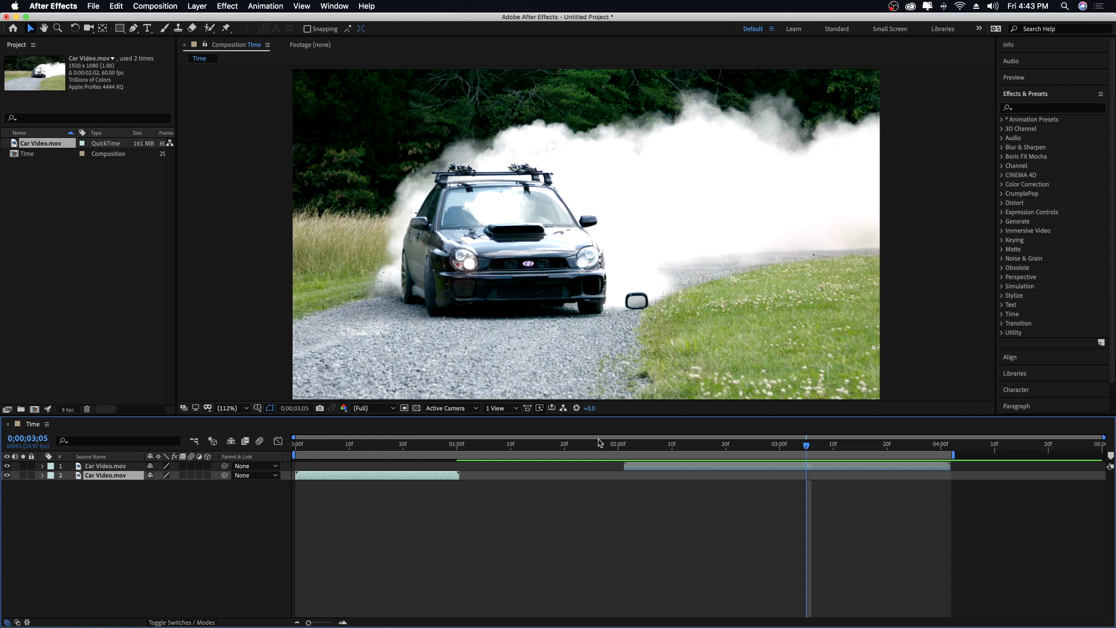
pyautogui.moveTo(585, 443); pyautogui.dragTo(294, 443)
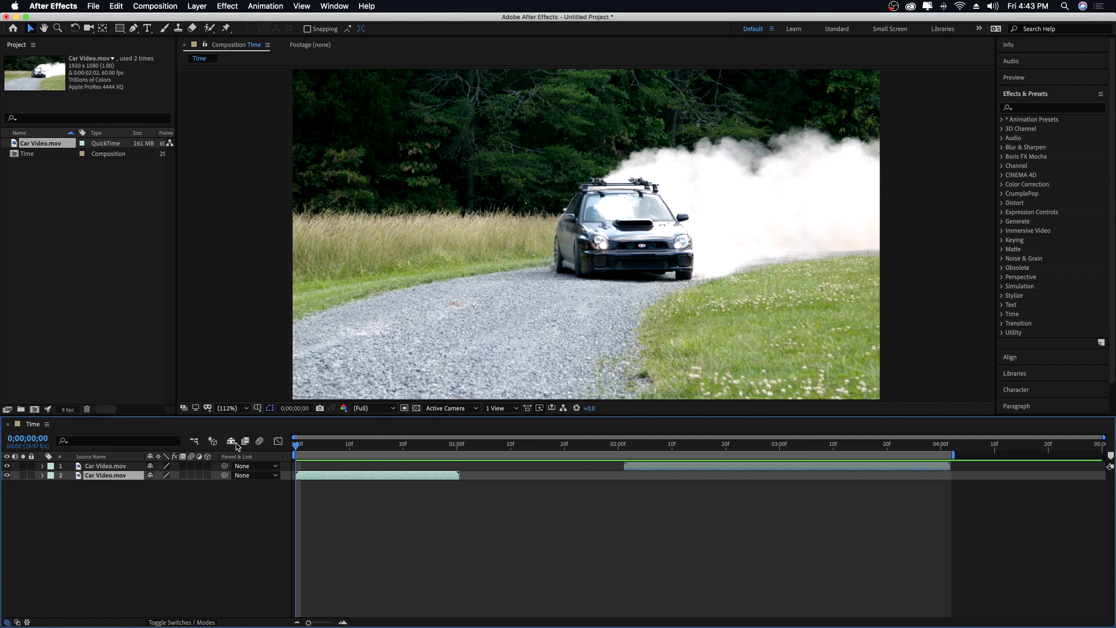
# Preview the sped-up composition from the start.
pyautogui.press('space')
pyautogui.press('space')
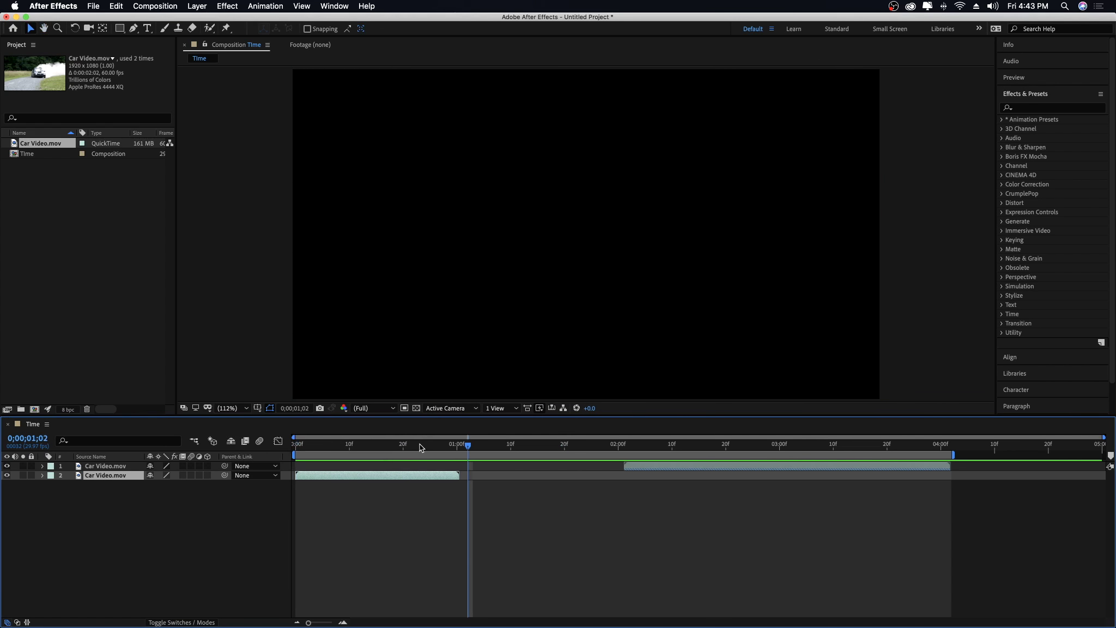
pyautogui.press('Home')
pyautogui.press('space')
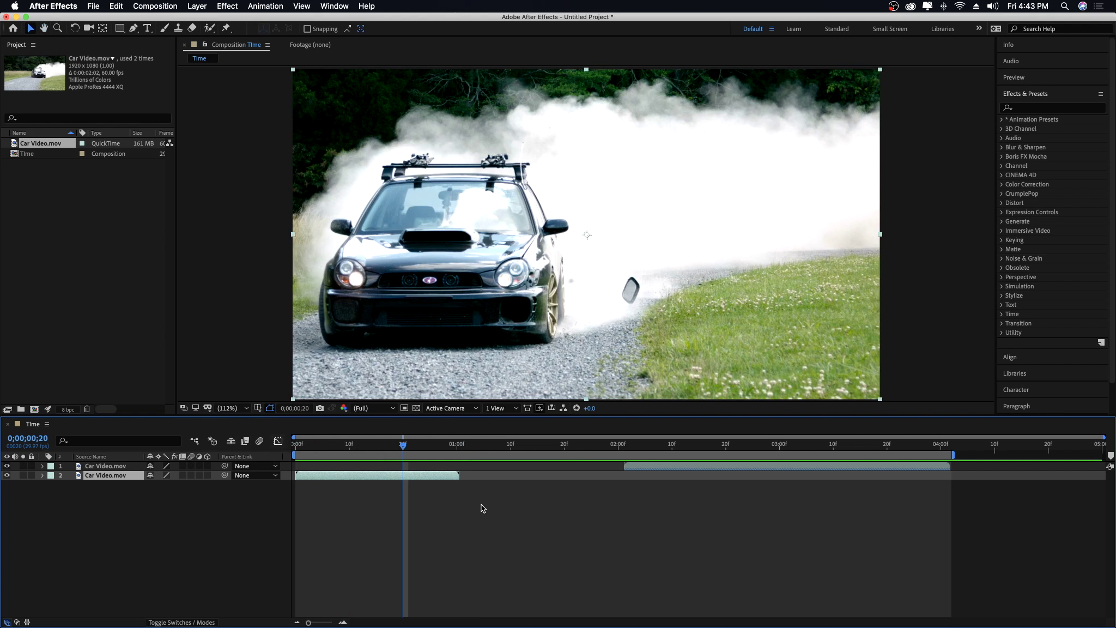
# Set the original layer's Time Stretch factor to 500% and return the playhead to 0.
pyautogui.rightClick(405, 475)
pyautogui.moveTo(464, 405)
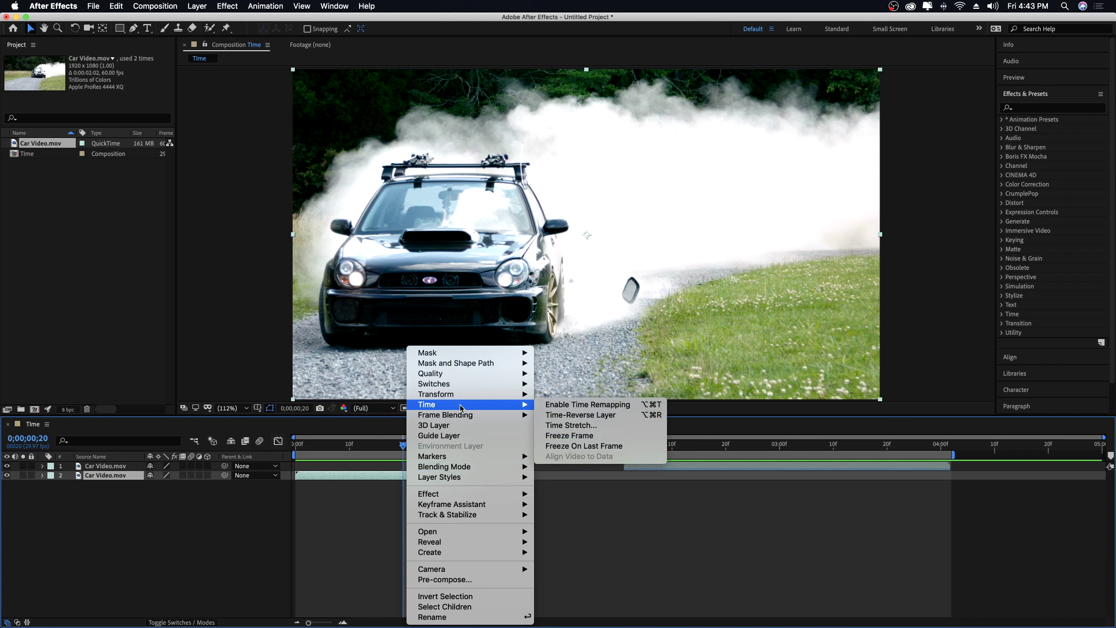
pyautogui.click(590, 427)
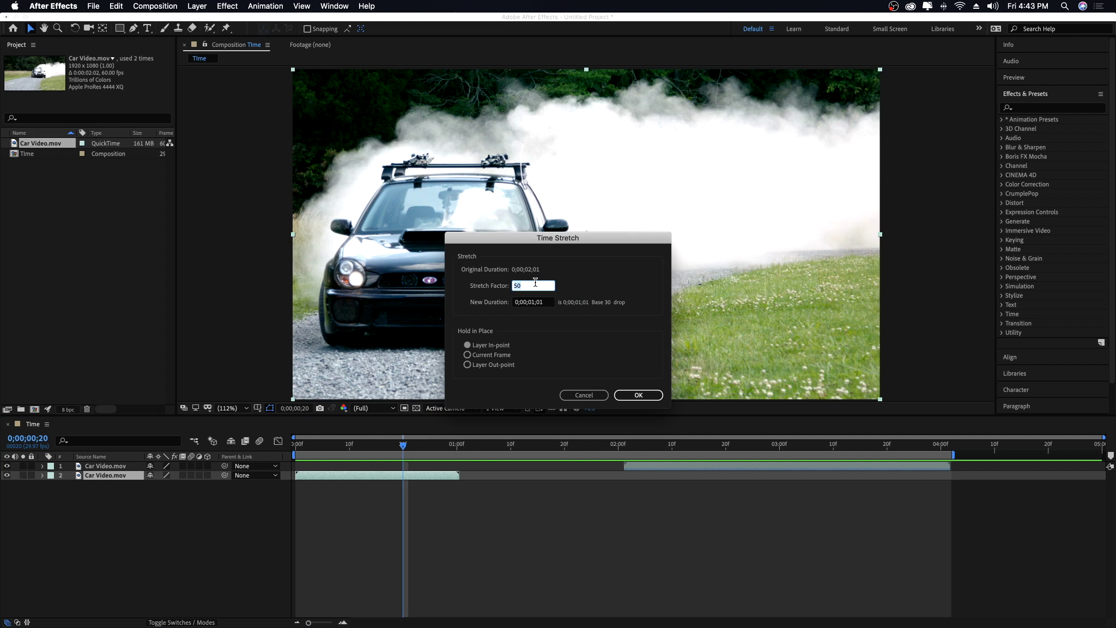
pyautogui.moveTo(536, 282); pyautogui.dragTo(536, 287)
pyautogui.write('5')
pyautogui.click(639, 395)
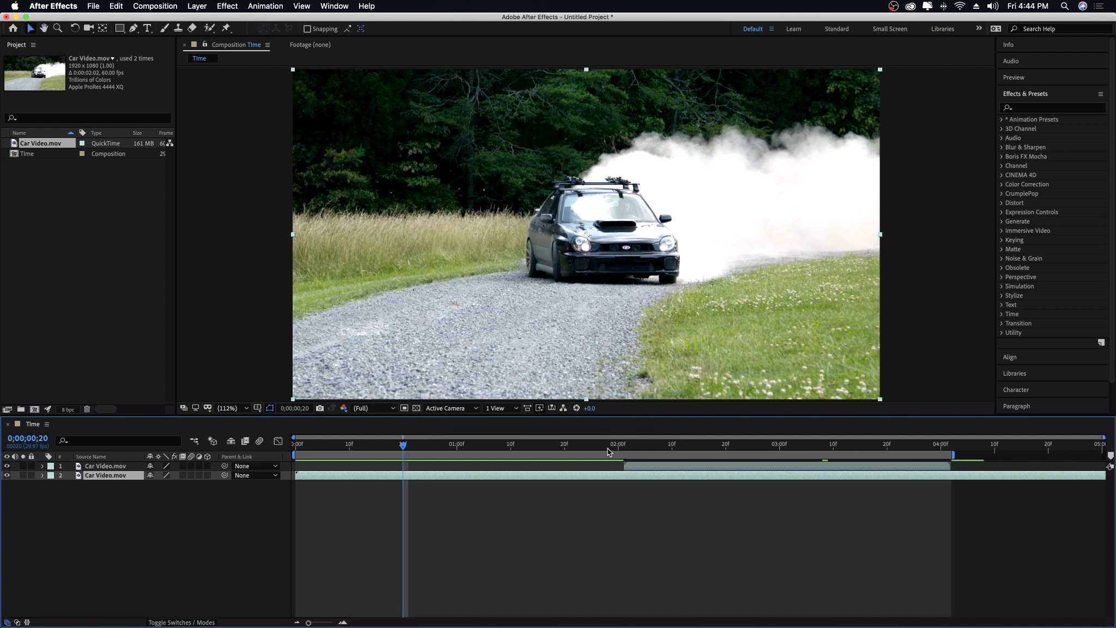
pyautogui.moveTo(609, 451); pyautogui.dragTo(285, 448)
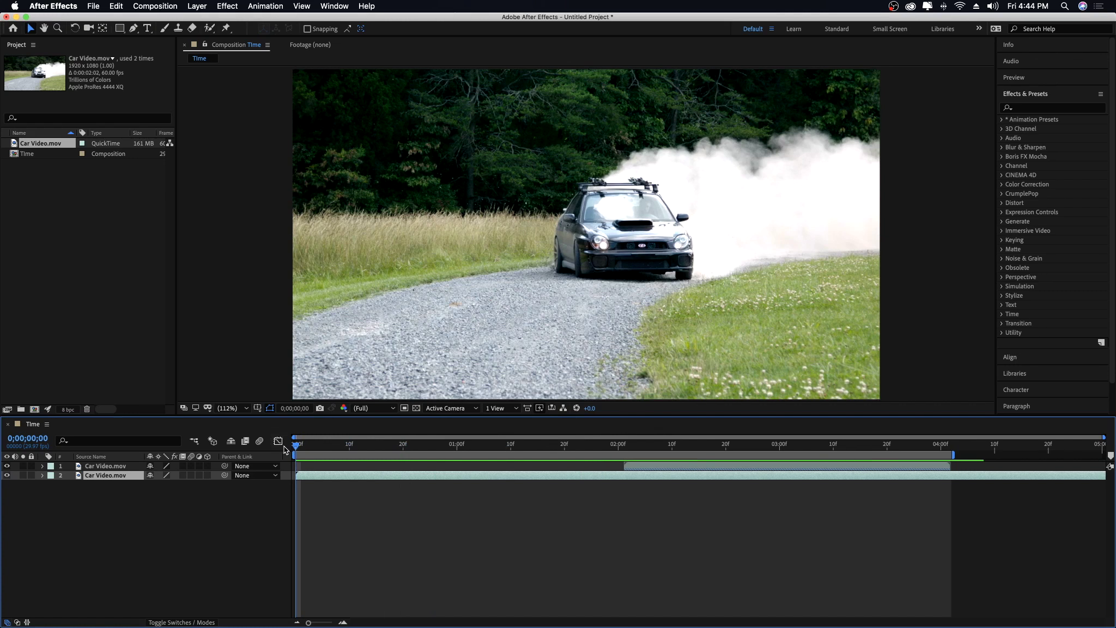
pyautogui.press('space')
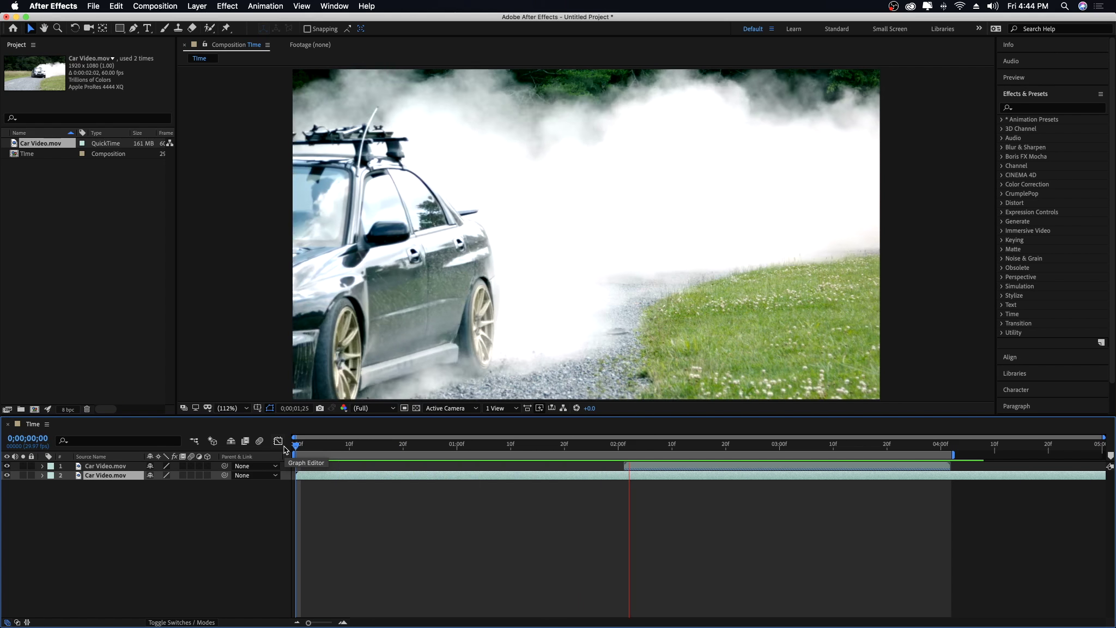
pyautogui.press('space')
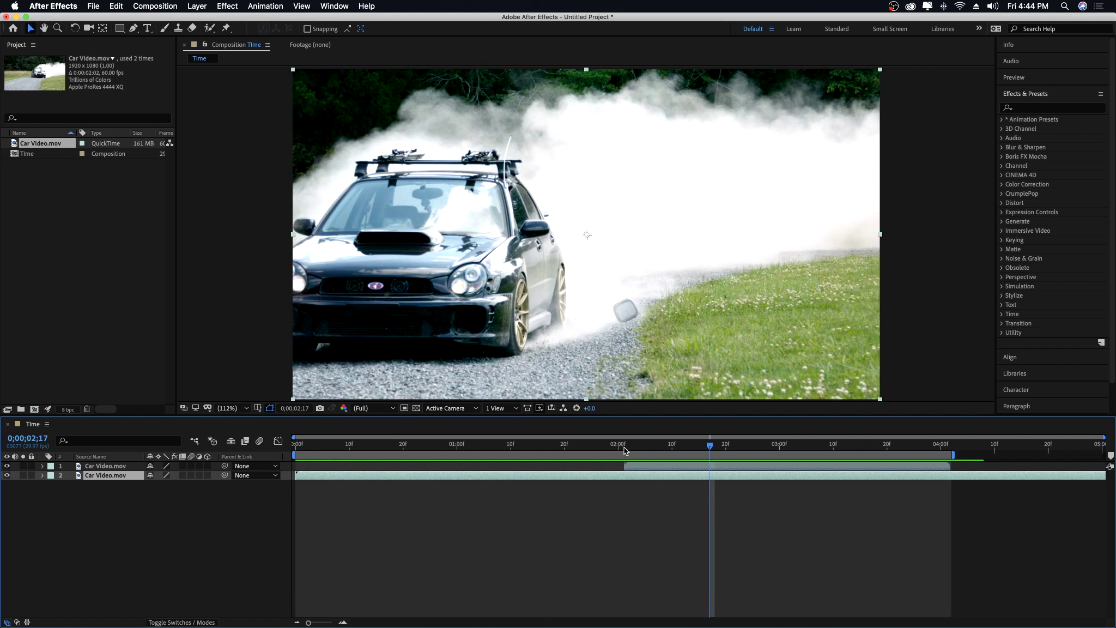
pyautogui.press('space')
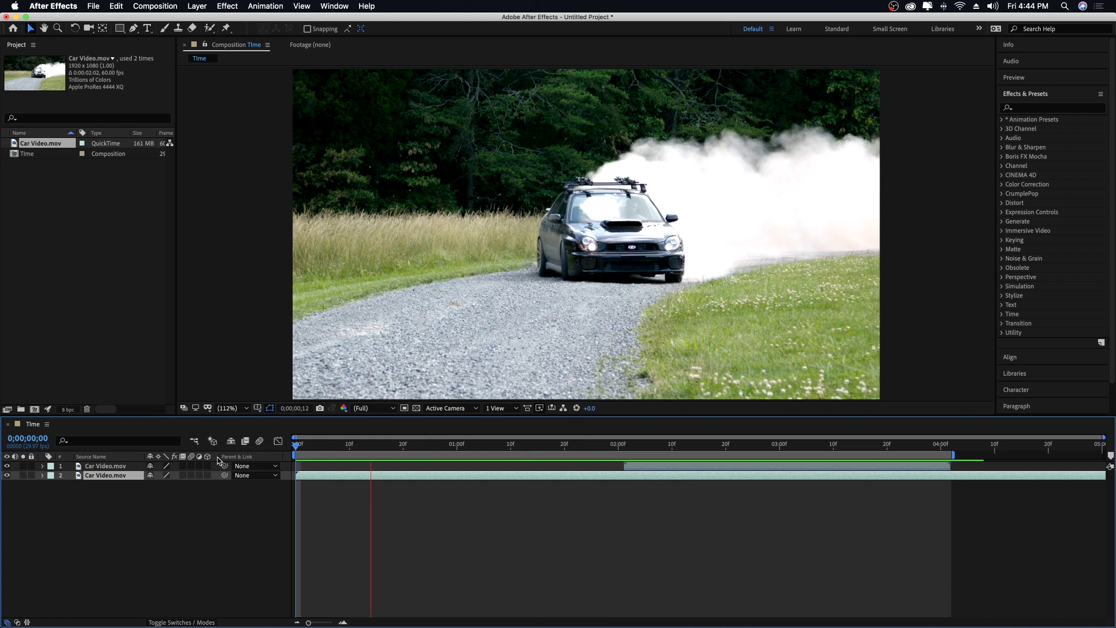
pyautogui.press('space')
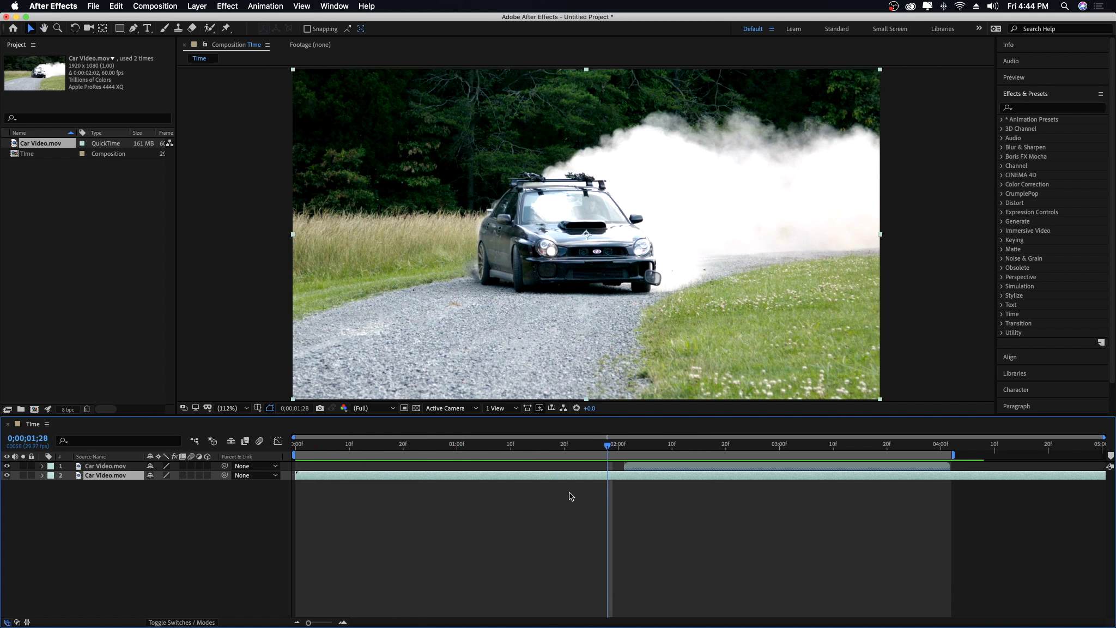
pyautogui.rightClick(555, 478)
pyautogui.moveTo(588, 406)
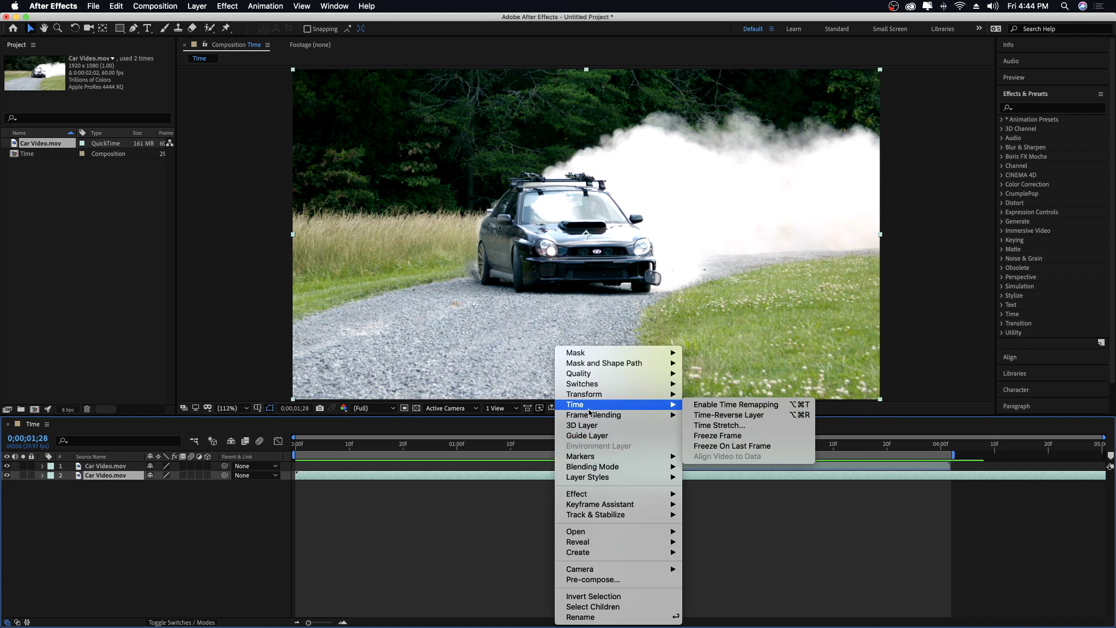
pyautogui.click(741, 426)
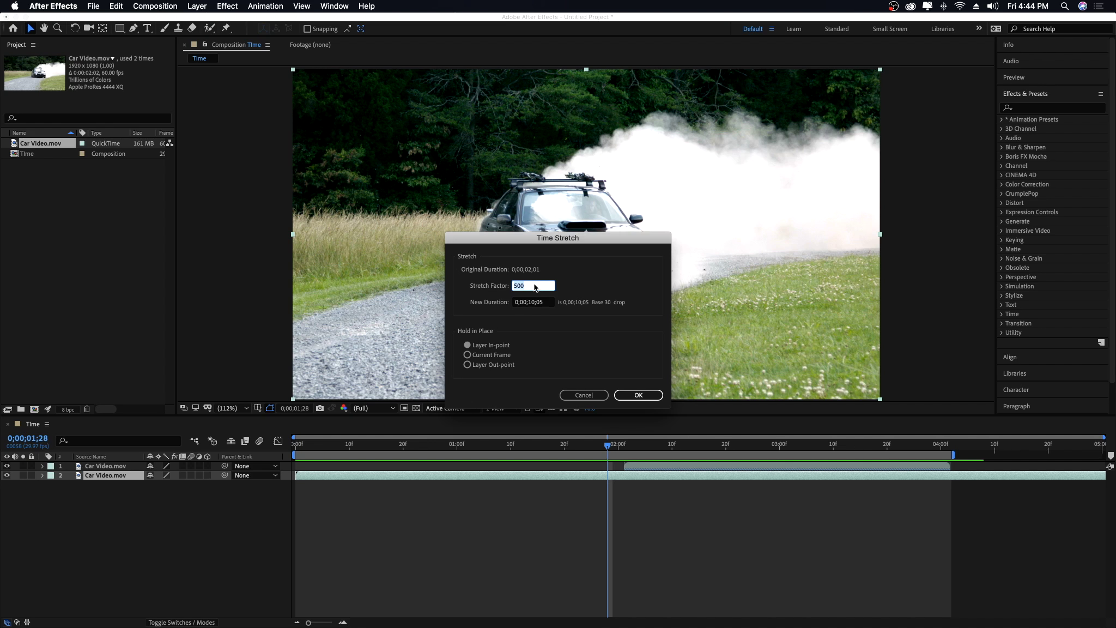
pyautogui.click(646, 396)
pyautogui.rightClick(504, 475)
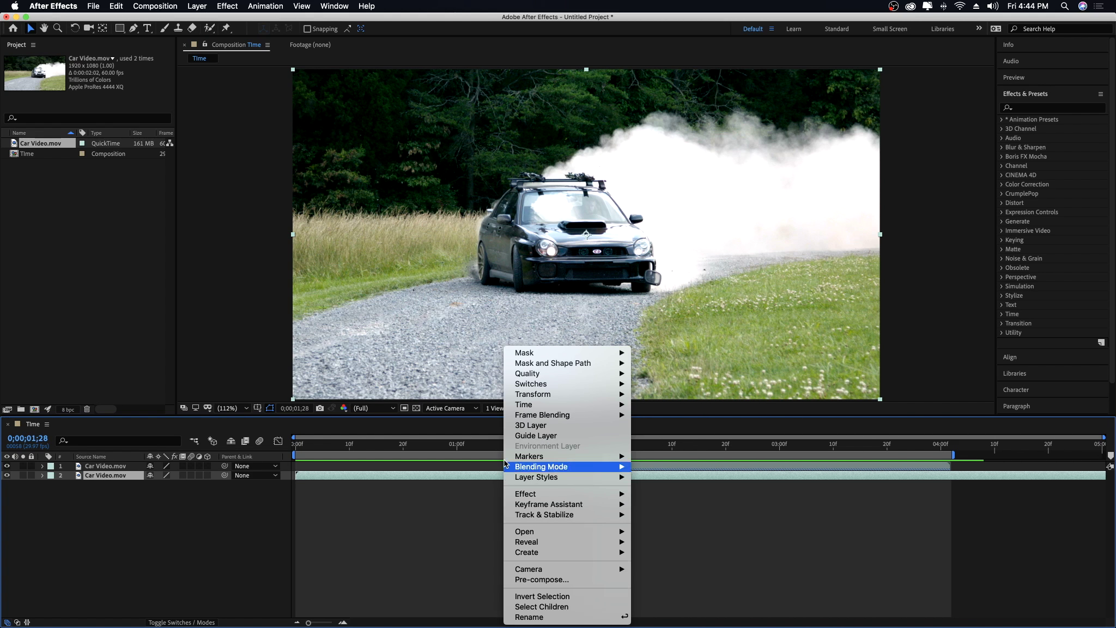
pyautogui.moveTo(615, 405)
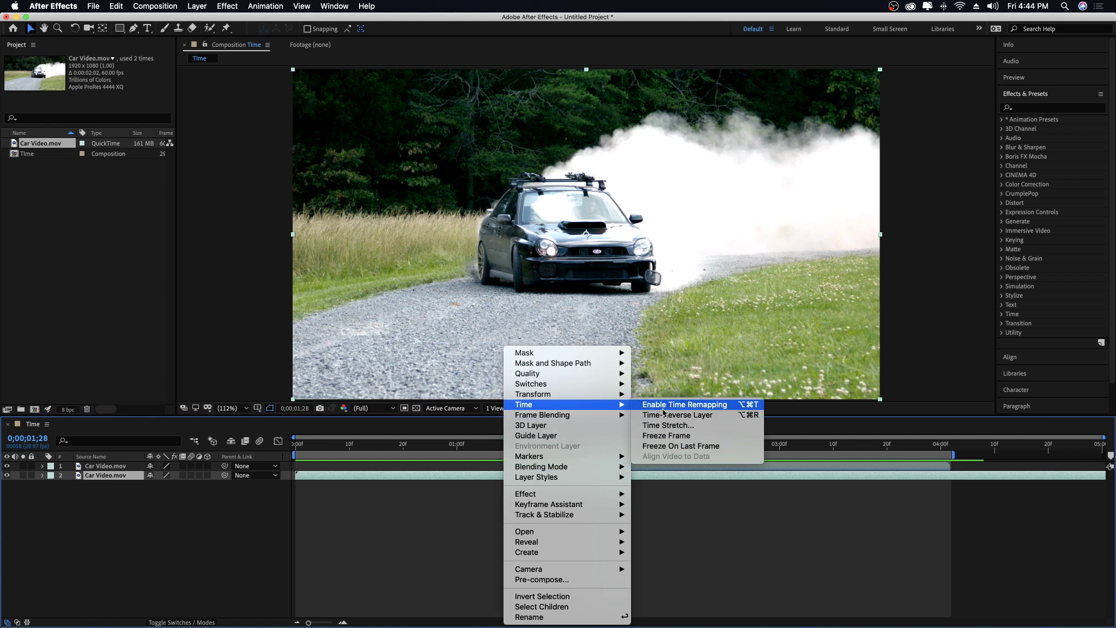
pyautogui.click(673, 434)
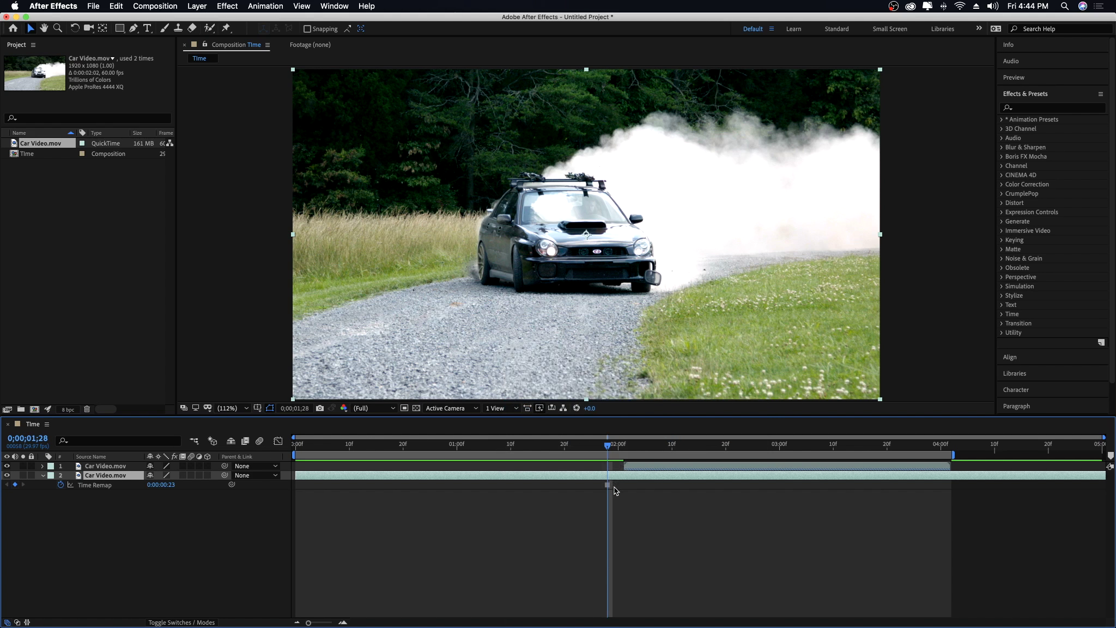
pyautogui.moveTo(607, 490)
pyautogui.moveTo(607, 484); pyautogui.dragTo(516, 484)
pyautogui.click(525, 445)
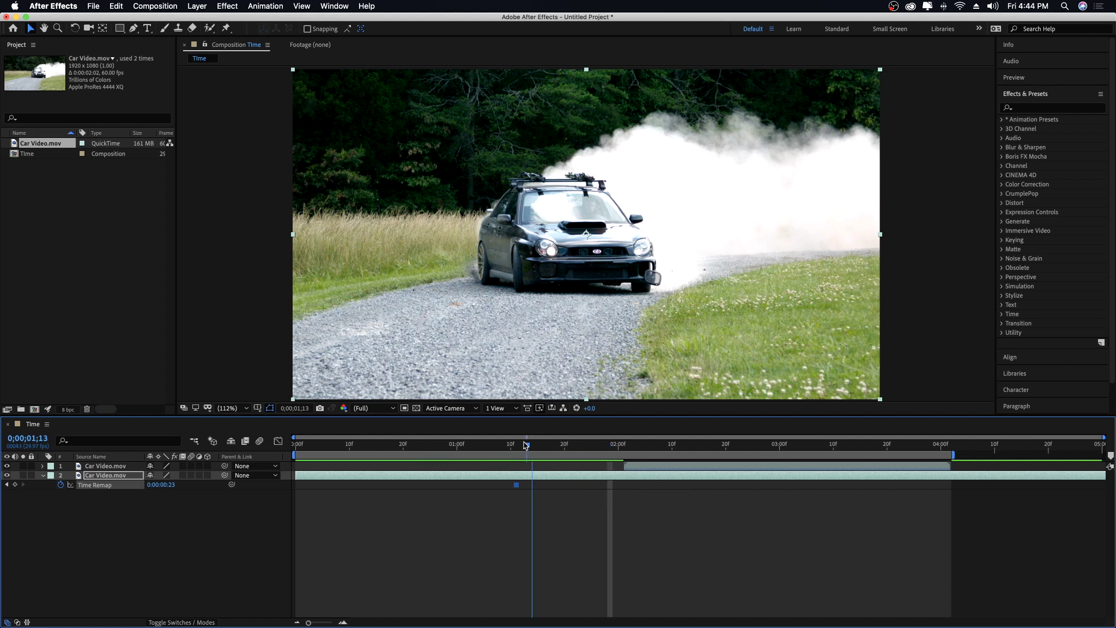
pyautogui.press('Home')
pyautogui.press('space')
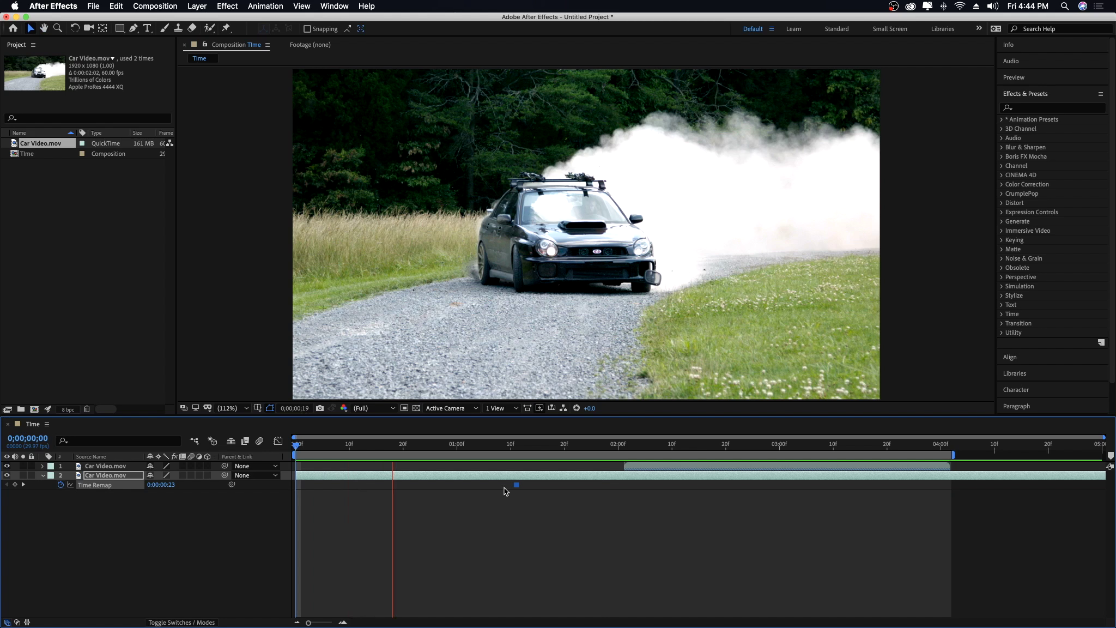
pyautogui.click(516, 485)
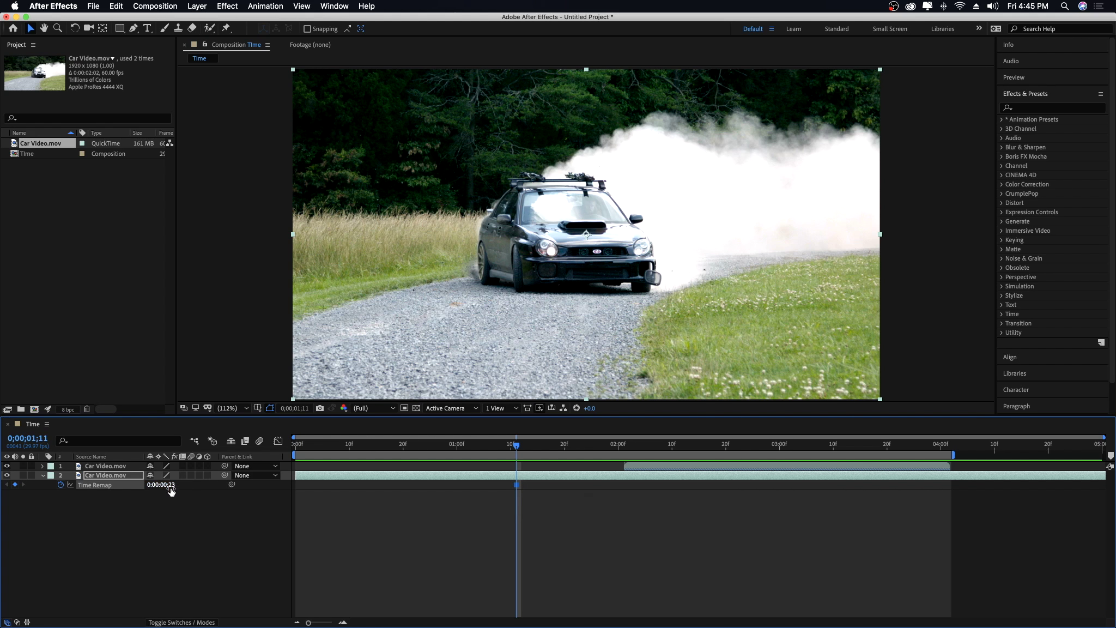
pyautogui.moveTo(170, 490); pyautogui.dragTo(206, 488)
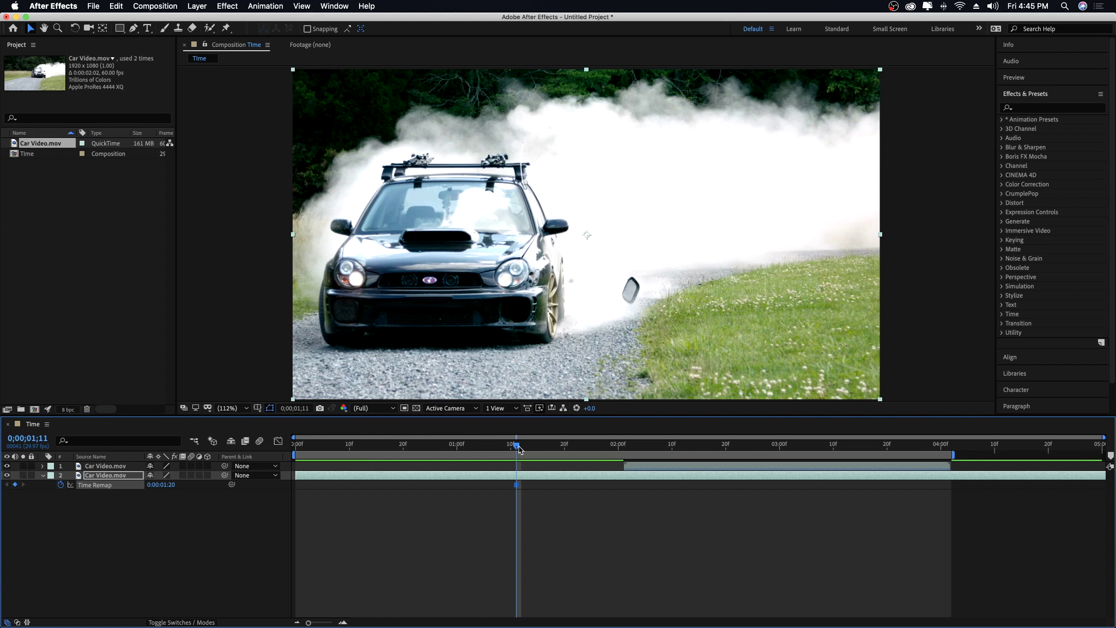
pyautogui.moveTo(517, 446); pyautogui.dragTo(377, 460)
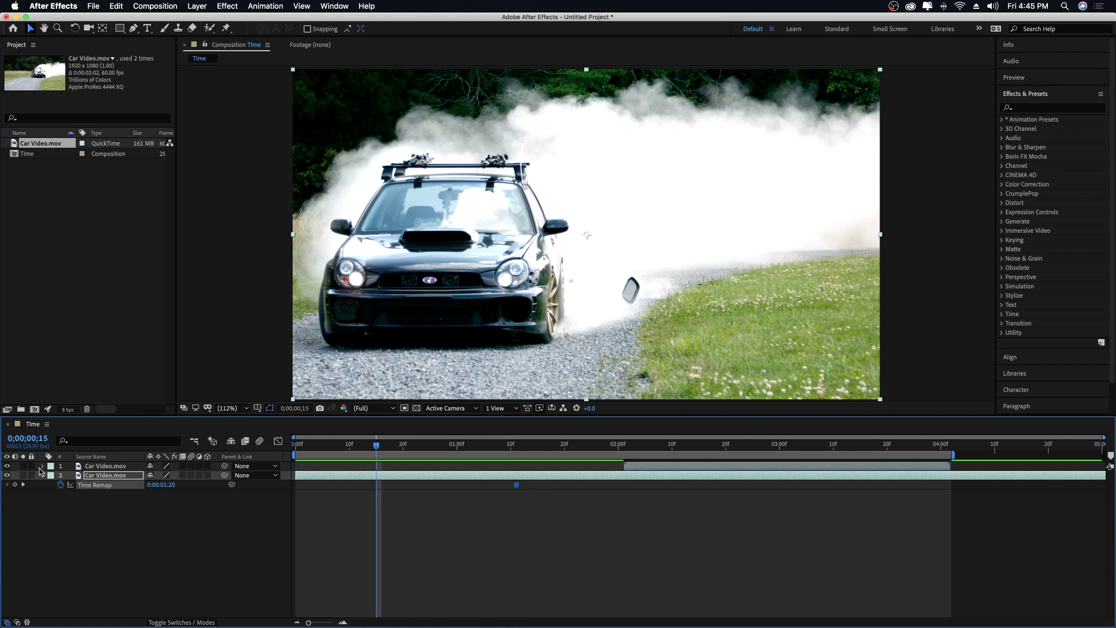
pyautogui.click(14, 484)
pyautogui.moveTo(163, 484); pyautogui.dragTo(197, 485)
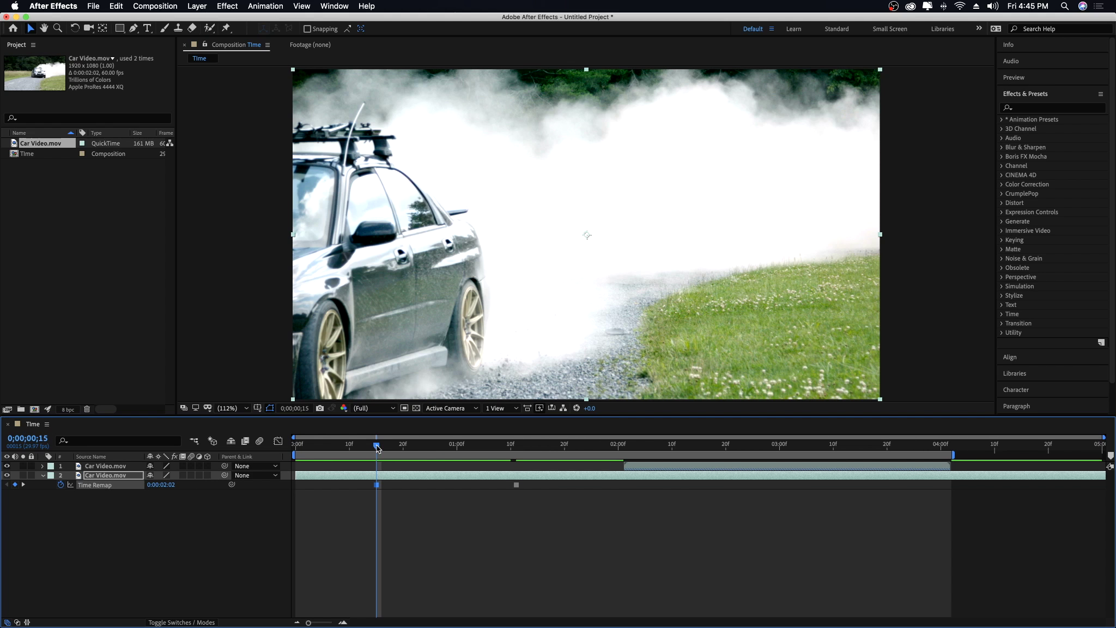
pyautogui.moveTo(379, 454); pyautogui.dragTo(514, 461)
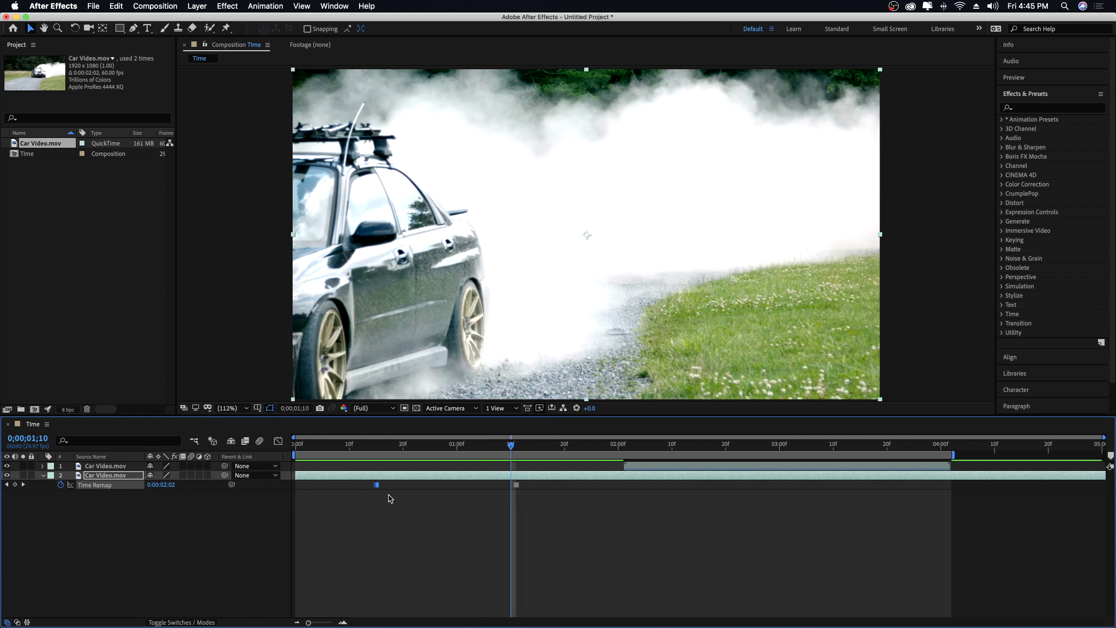
pyautogui.click(516, 446)
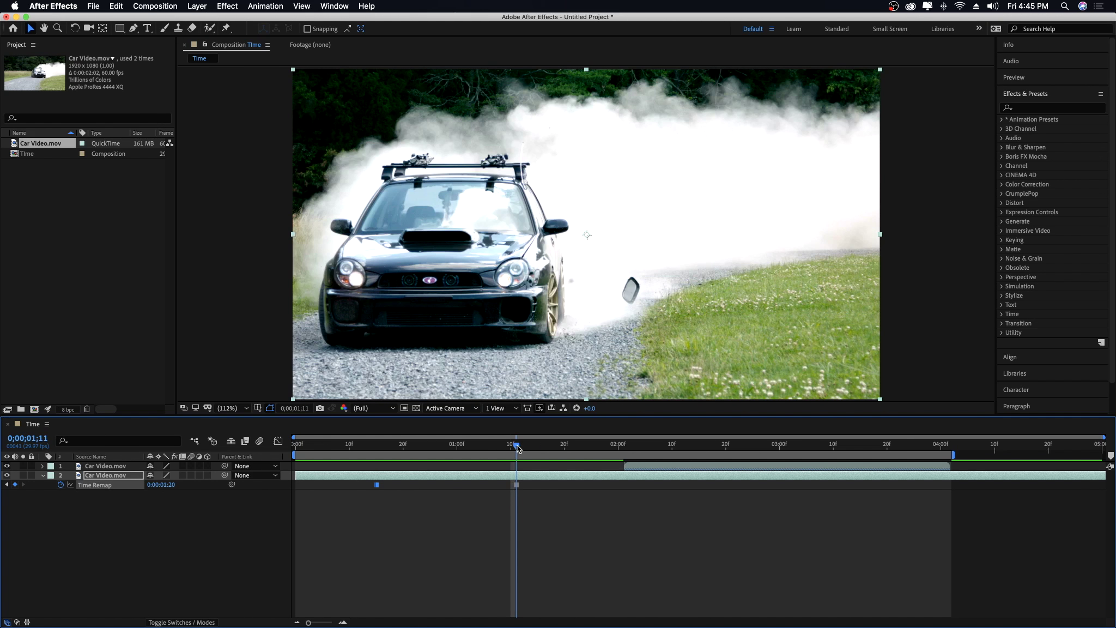
pyautogui.moveTo(163, 485)
pyautogui.mouseDown()
pyautogui.moveTo(203, 485)
pyautogui.moveTo(173, 484)
pyautogui.mouseUp()
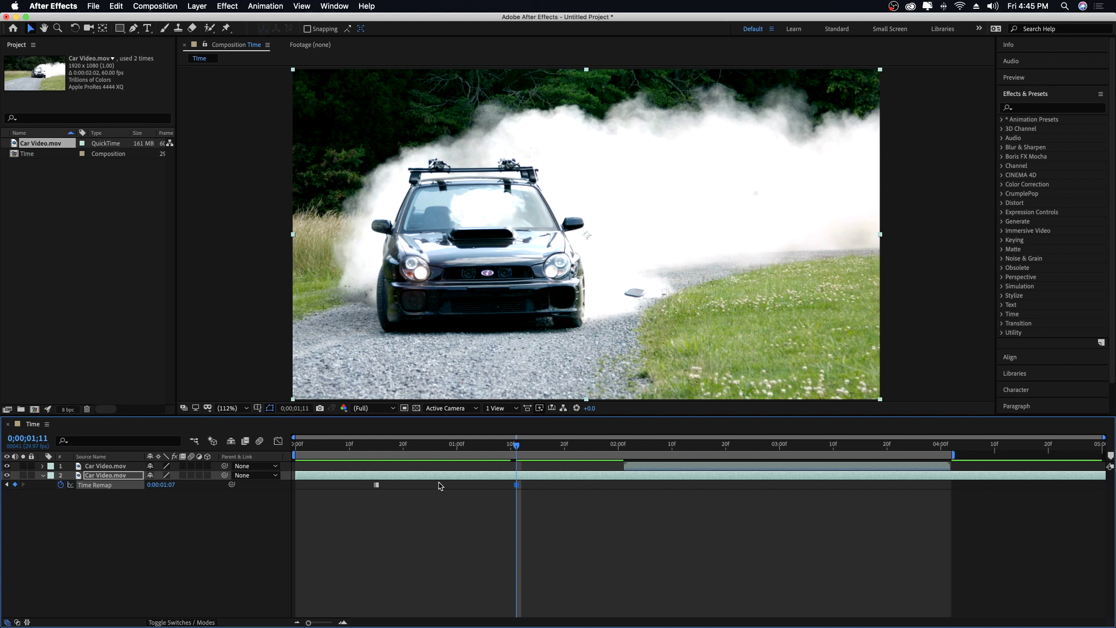
pyautogui.moveTo(349, 485); pyautogui.dragTo(573, 483)
# Delete the selected remap keyframes and apply Freeze On Last Frame to the car clip.
pyautogui.press('Delete')
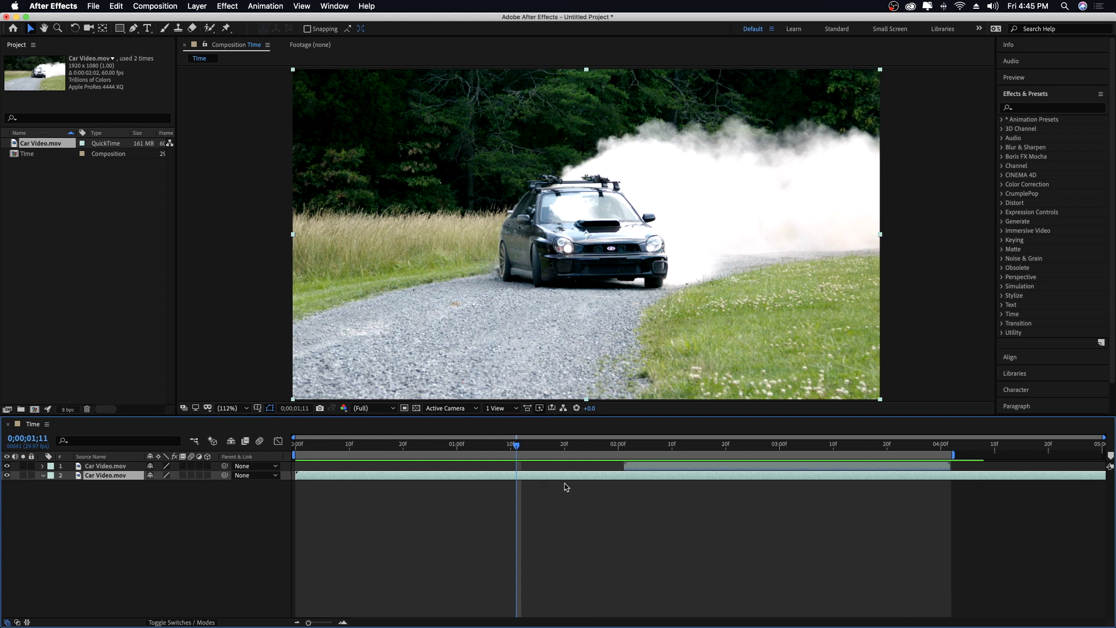
pyautogui.rightClick(512, 475)
pyautogui.moveTo(541, 403)
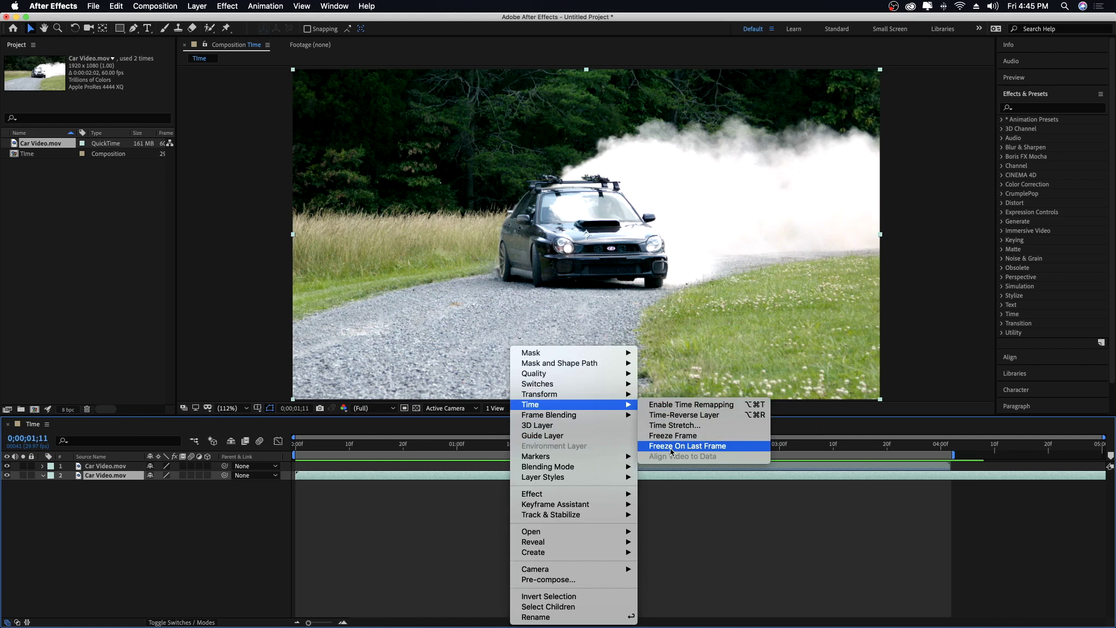
pyautogui.click(689, 448)
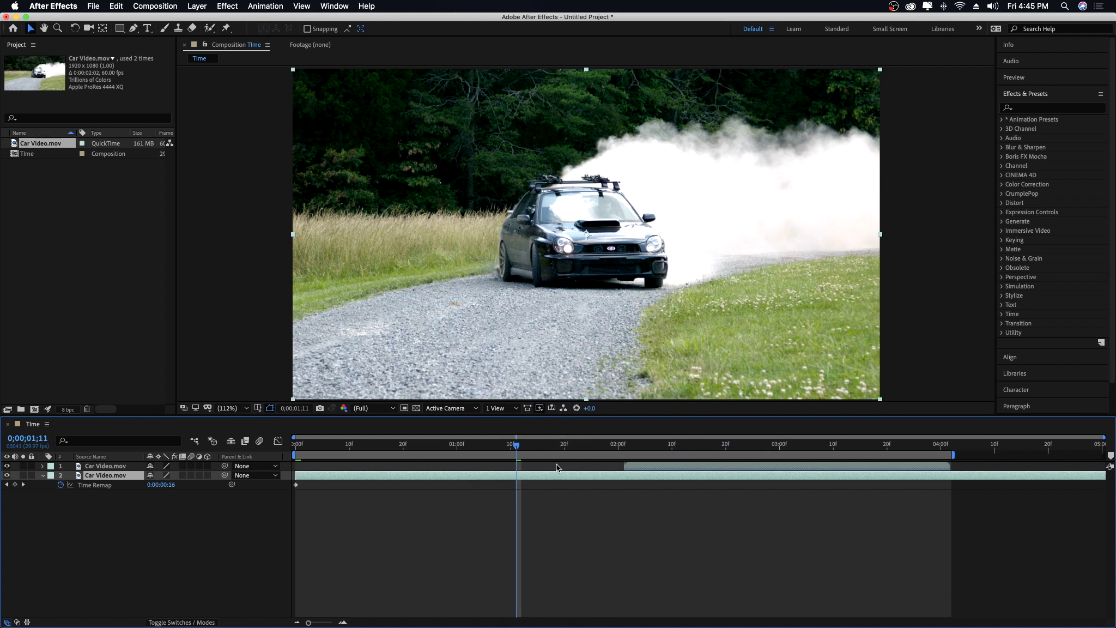
# Reset the car clip's Time Stretch to its original length and preview it.
pyautogui.rightClick(502, 474)
pyautogui.moveTo(541, 403)
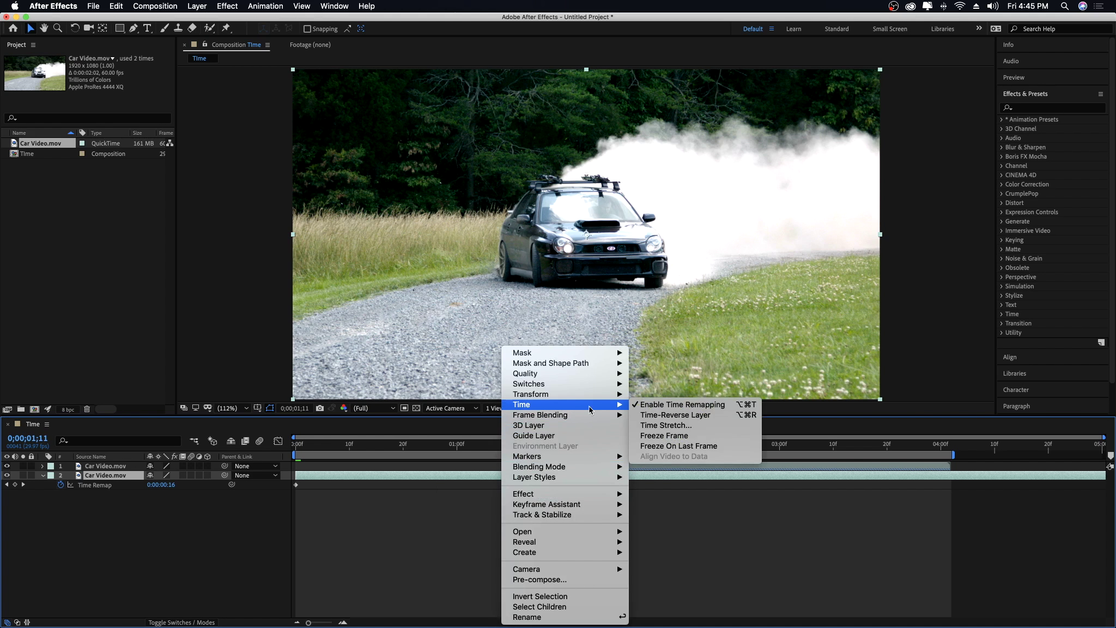
pyautogui.click(706, 426)
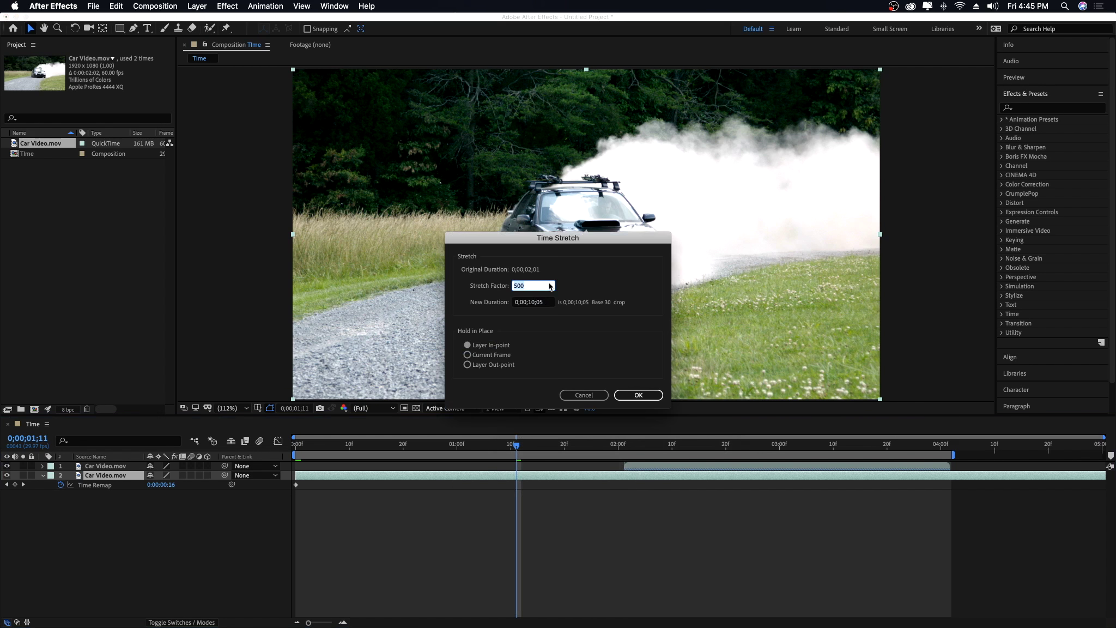
pyautogui.write('1')
pyautogui.click(628, 395)
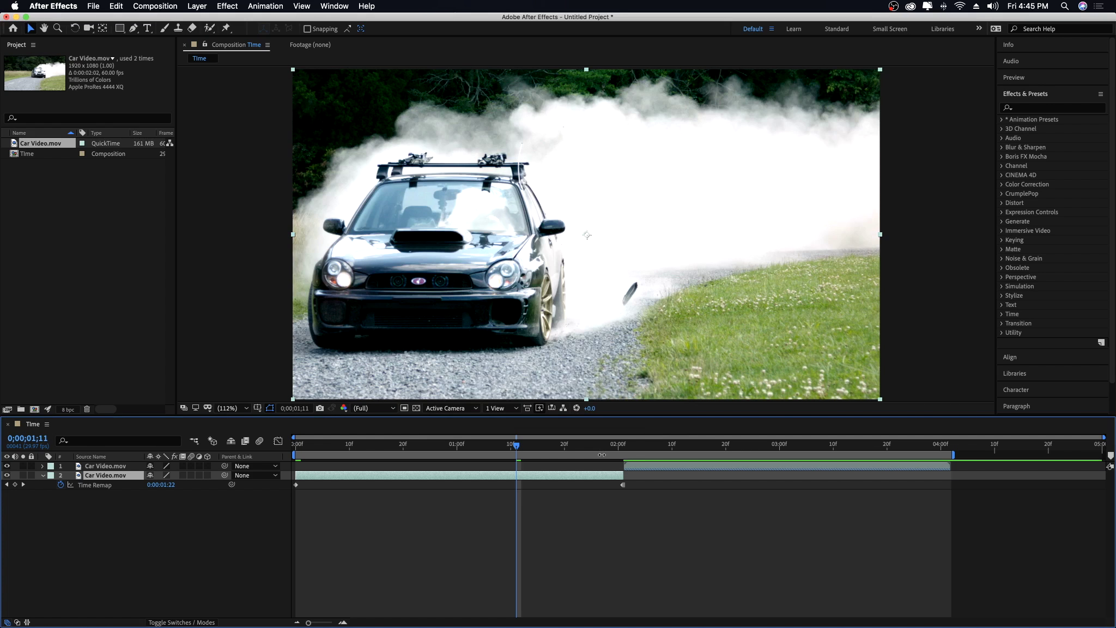
pyautogui.moveTo(597, 449)
pyautogui.mouseDown()
pyautogui.moveTo(644, 440)
pyautogui.moveTo(625, 444)
pyautogui.mouseUp()
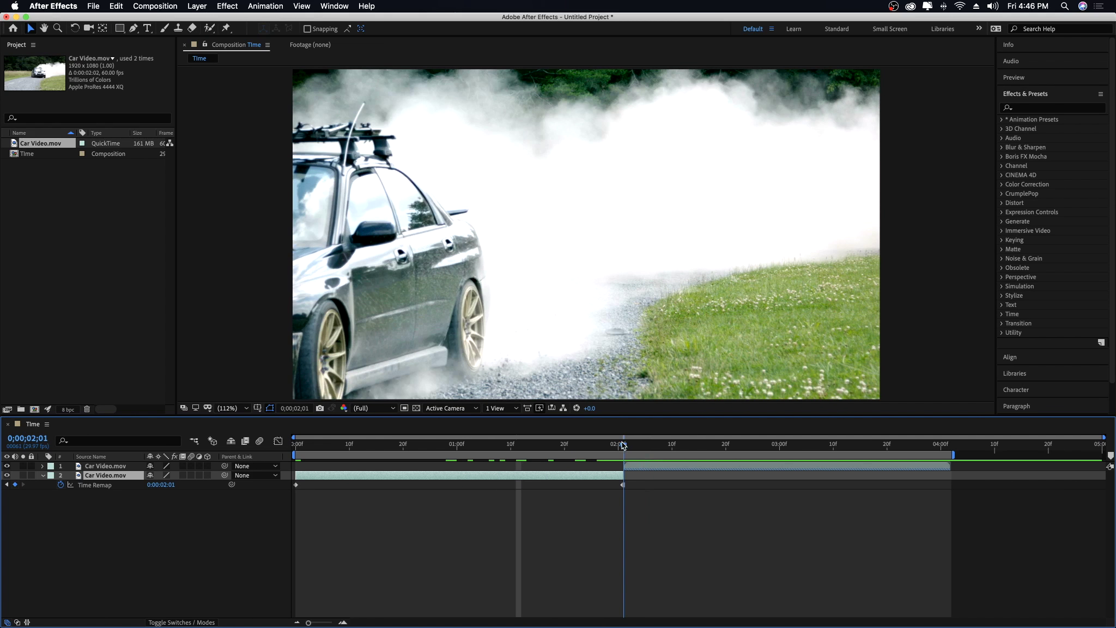
pyautogui.press('space')
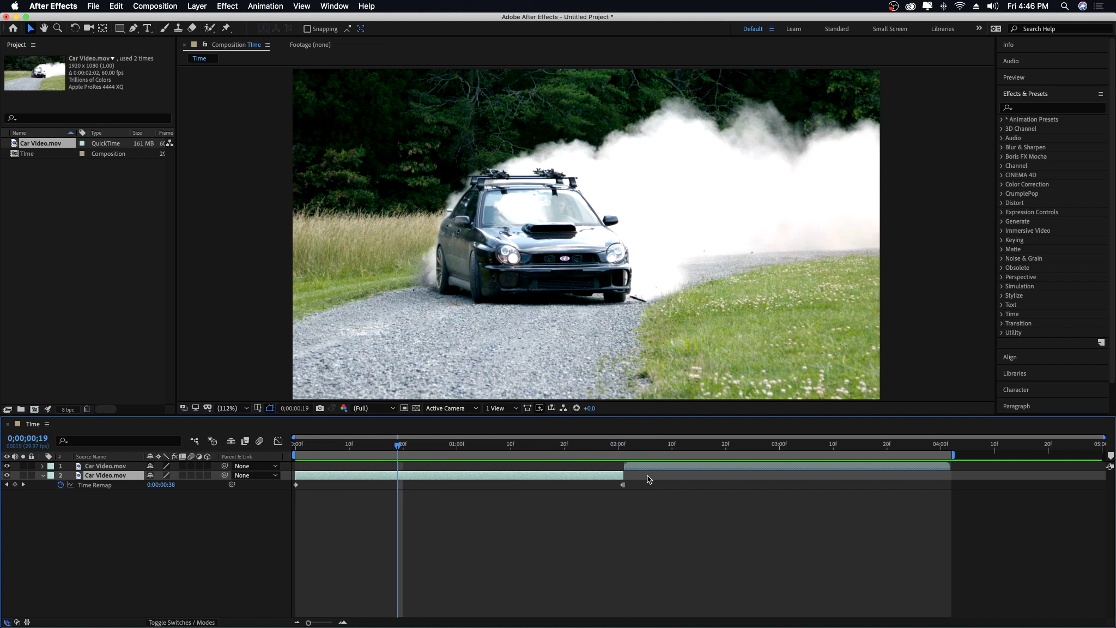
# Drag the final Time Remap keyframe to 0;00;01;02, then to 0;00;00;07, previewing each.
pyautogui.moveTo(623, 484); pyautogui.dragTo(463, 485)
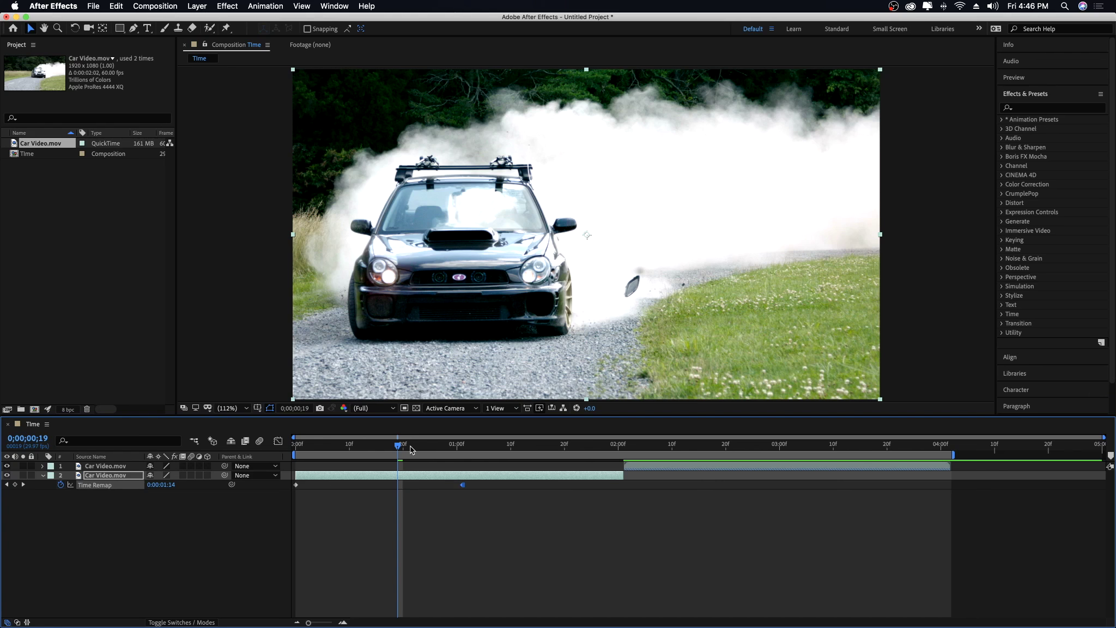
pyautogui.press('Home')
pyautogui.press('space')
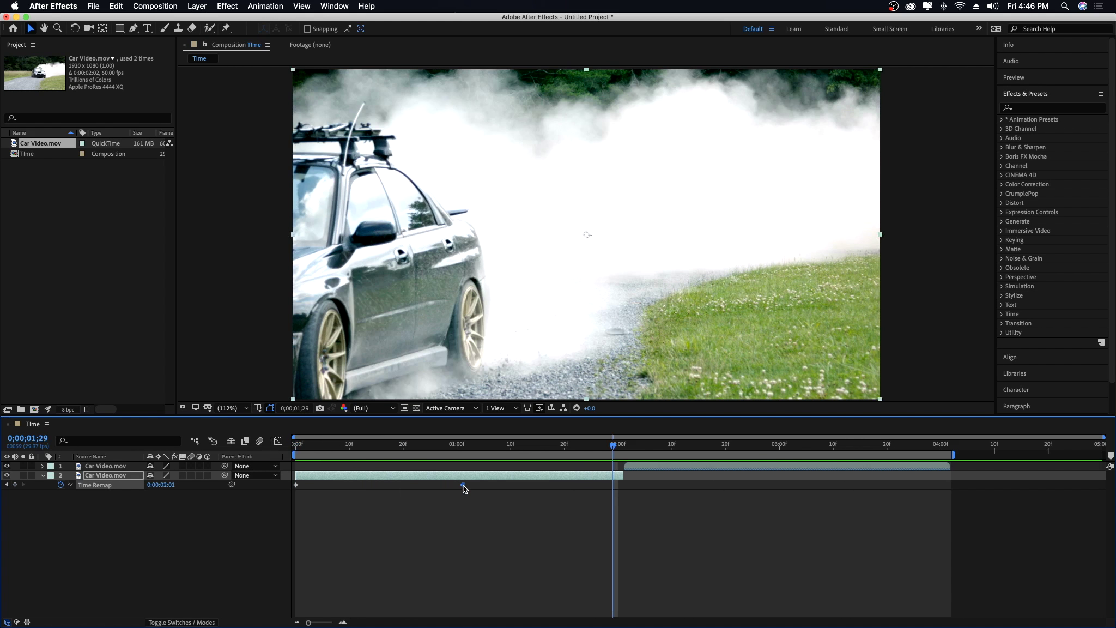
pyautogui.moveTo(463, 484); pyautogui.dragTo(334, 481)
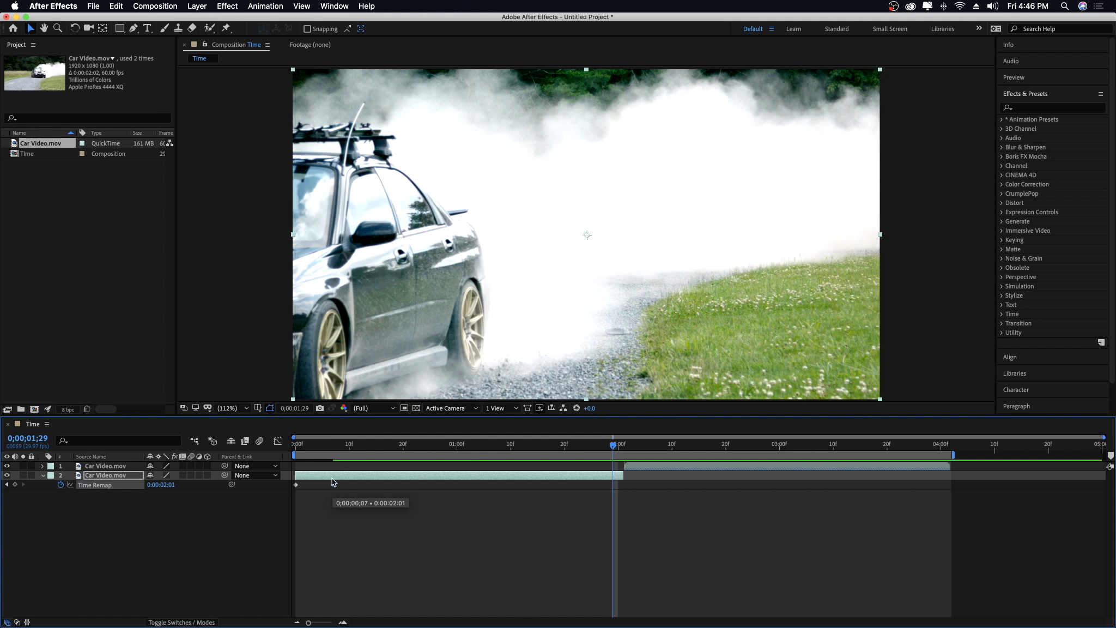
pyautogui.press('Home')
pyautogui.press('space')
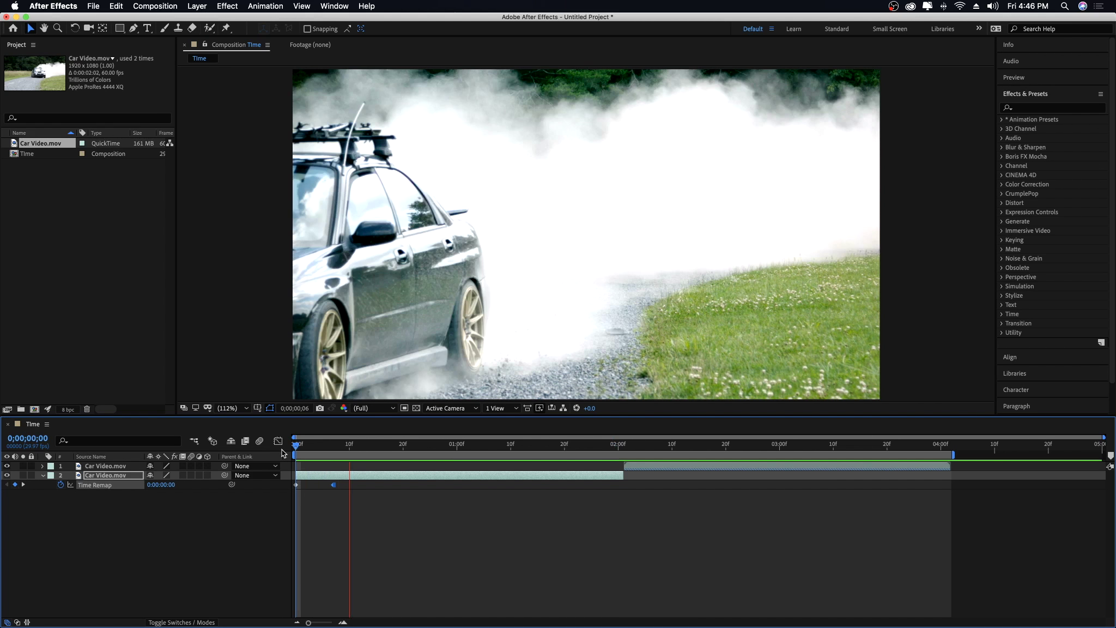
# Move the Time Remap keyframe much later, preview, then bring it back to two seconds.
pyautogui.moveTo(333, 484); pyautogui.dragTo(904, 484)
pyautogui.click(581, 444)
pyautogui.press('space')
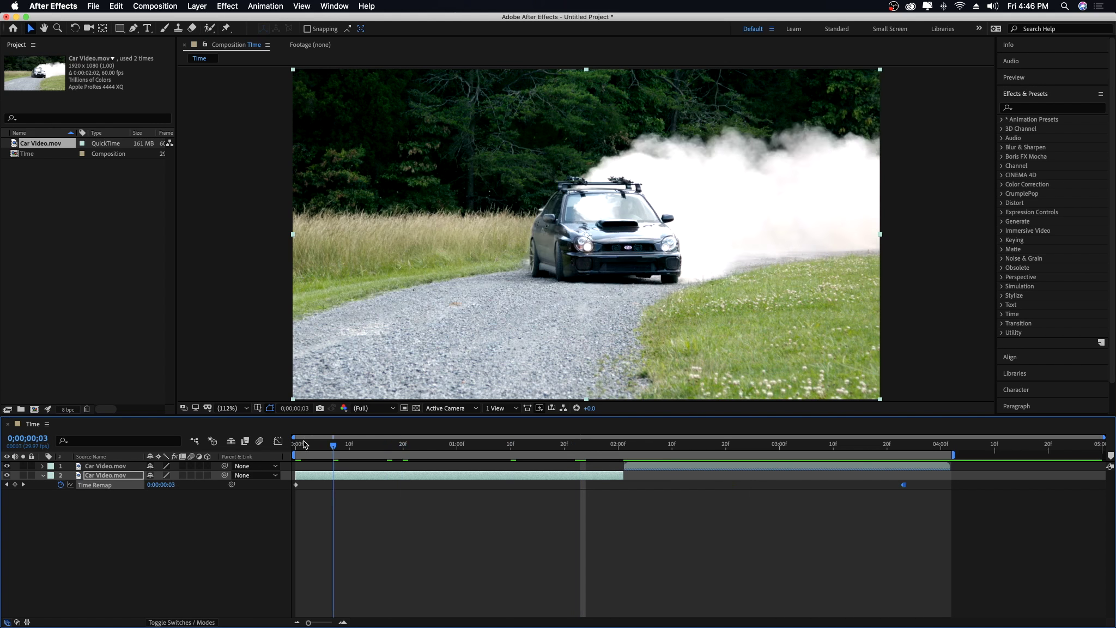
pyautogui.click(295, 444)
pyautogui.press('space')
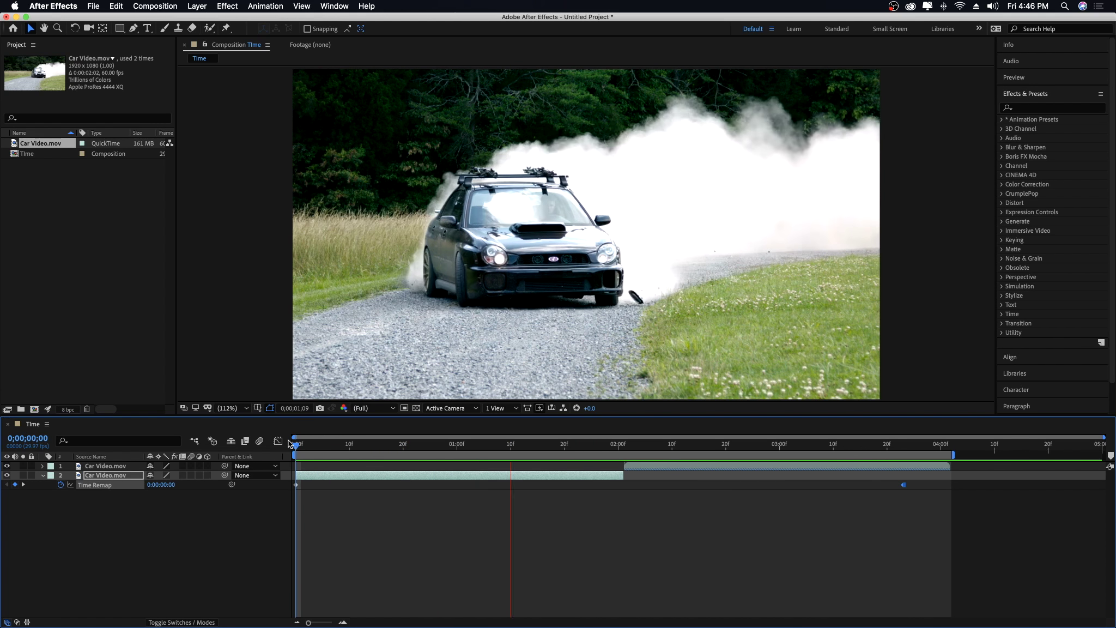
pyautogui.click(618, 444)
pyautogui.moveTo(904, 484); pyautogui.dragTo(533, 485)
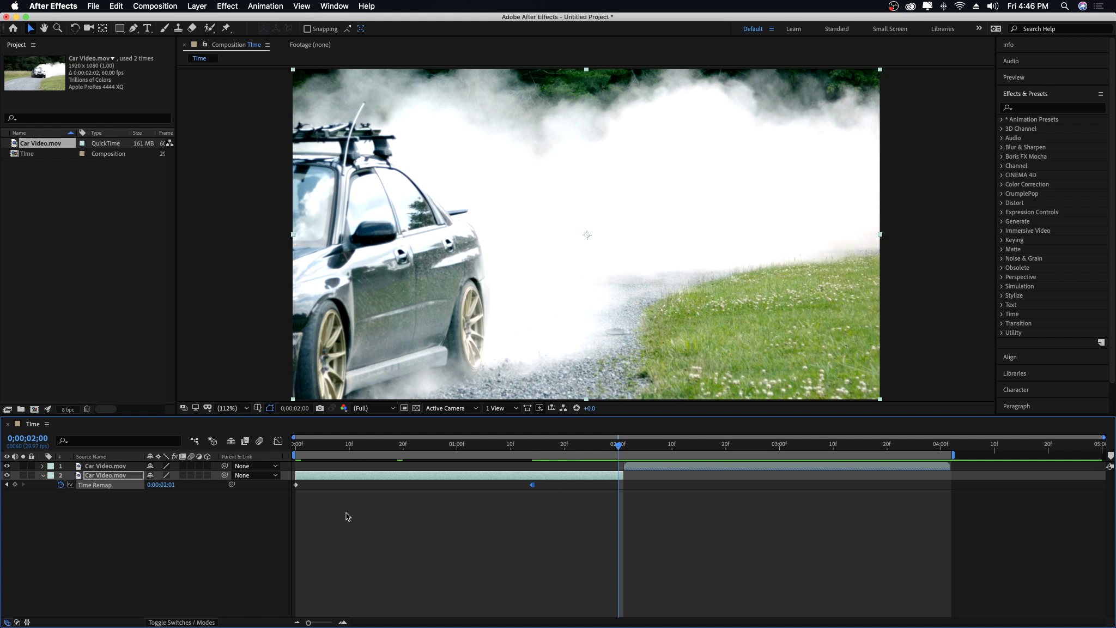
# Marquee-select the lower layer's Time Remap keyframes and delete them.
pyautogui.click(666, 470)
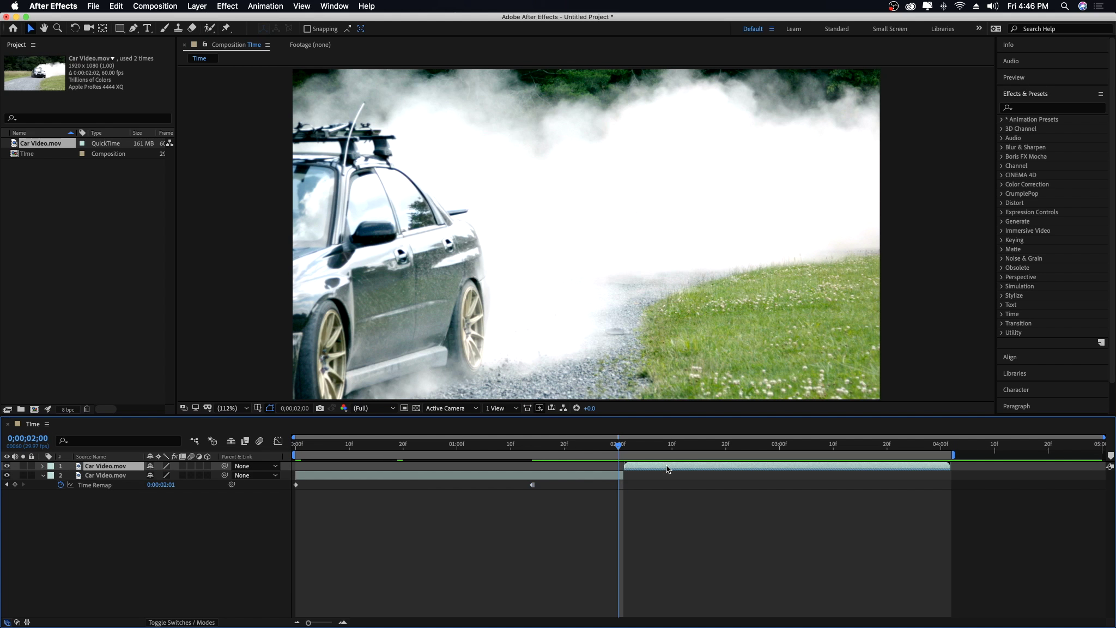
pyautogui.moveTo(537, 509); pyautogui.dragTo(288, 486)
pyautogui.press('Delete')
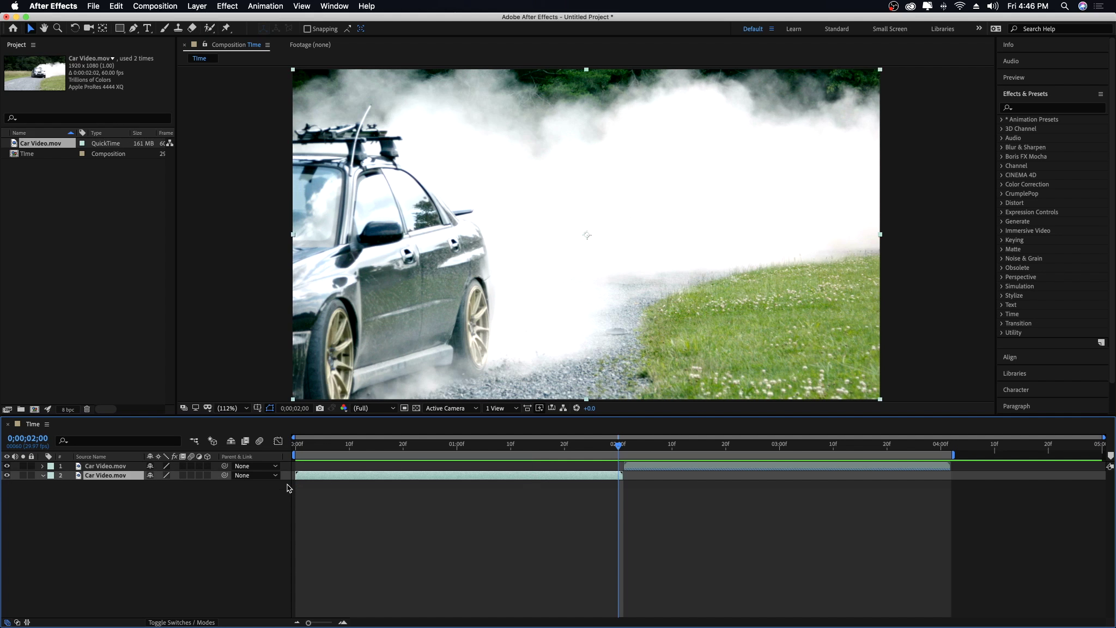
# Enable Time Remapping on the lower Car Video.mov layer.
pyautogui.rightClick(440, 481)
pyautogui.moveTo(545, 404)
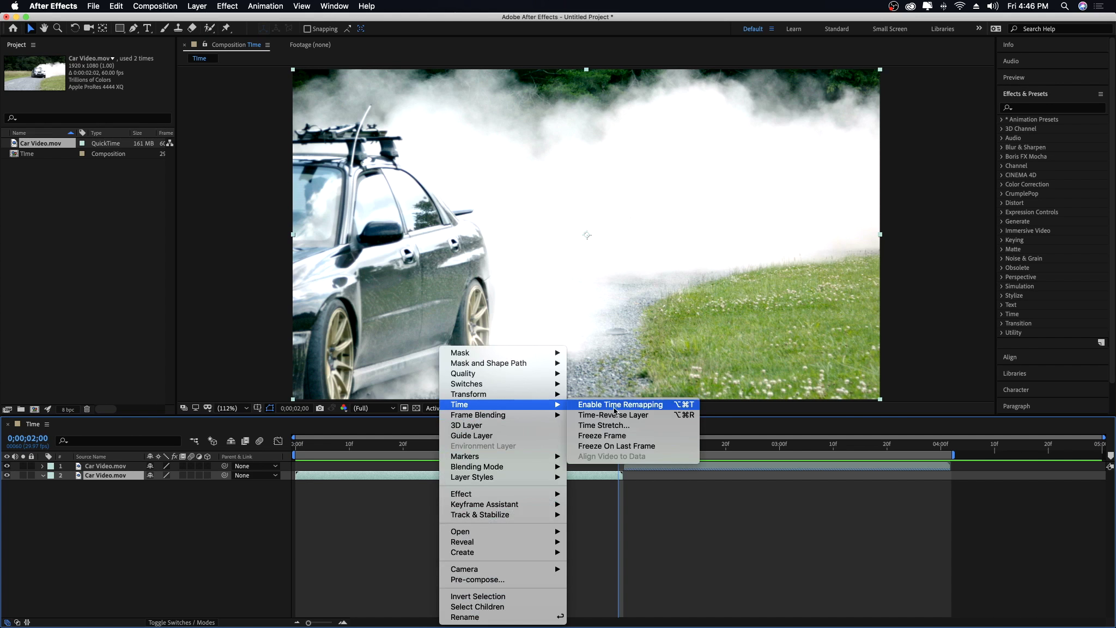
pyautogui.click(650, 408)
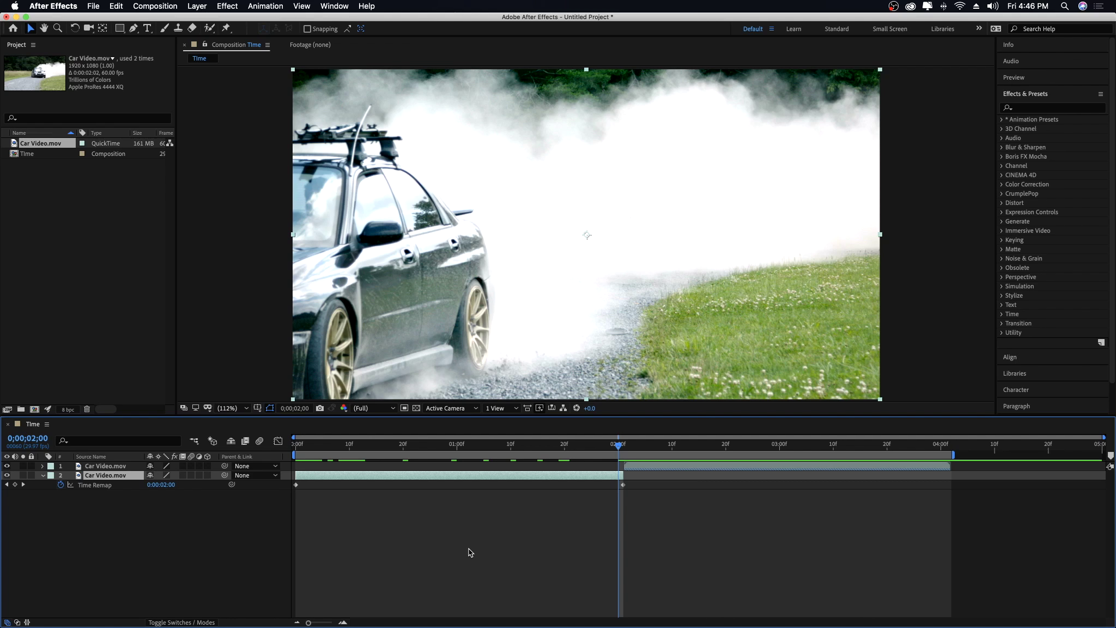
# Preview the clip from the start and zoom the timeline in on the first seconds.
pyautogui.click(304, 458)
pyautogui.press('space')
pyautogui.press('space')
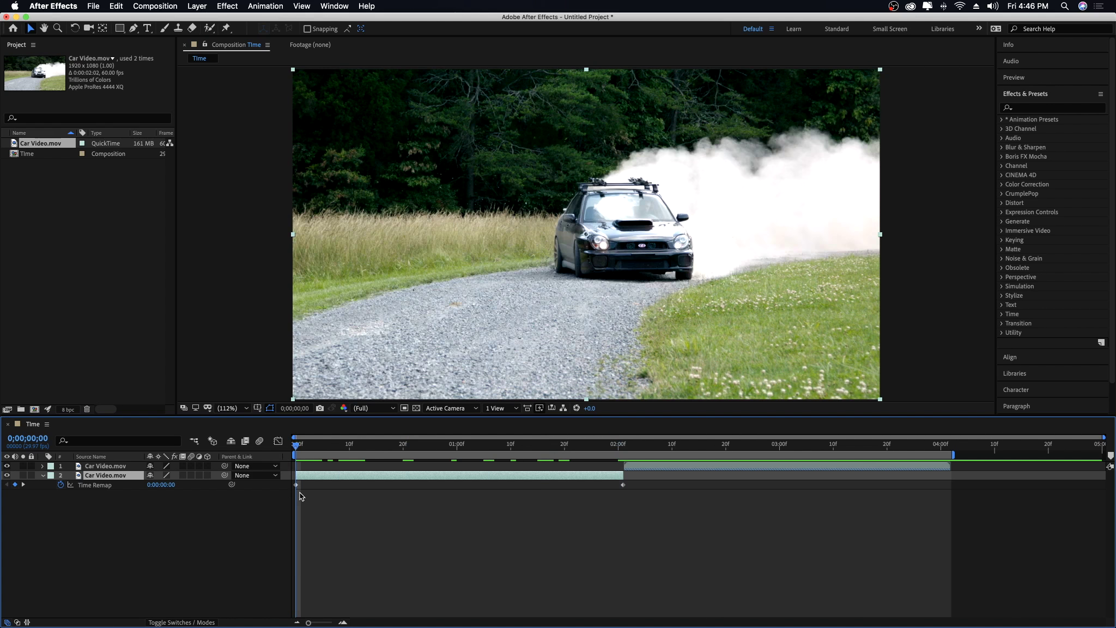
pyautogui.click(303, 502)
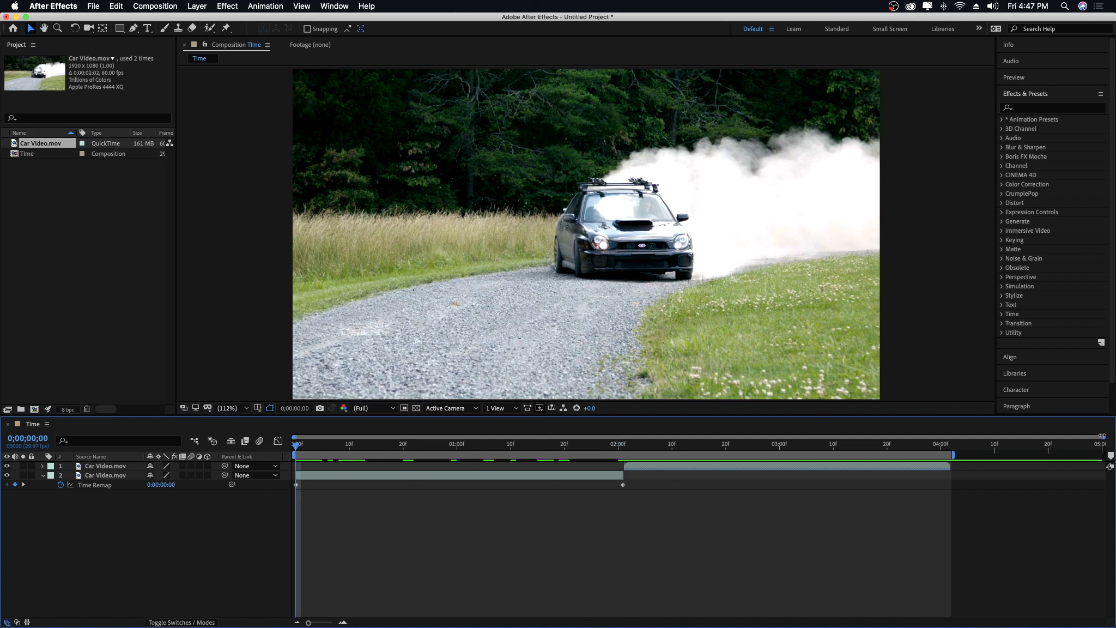
pyautogui.moveTo(1101, 436); pyautogui.dragTo(807, 437)
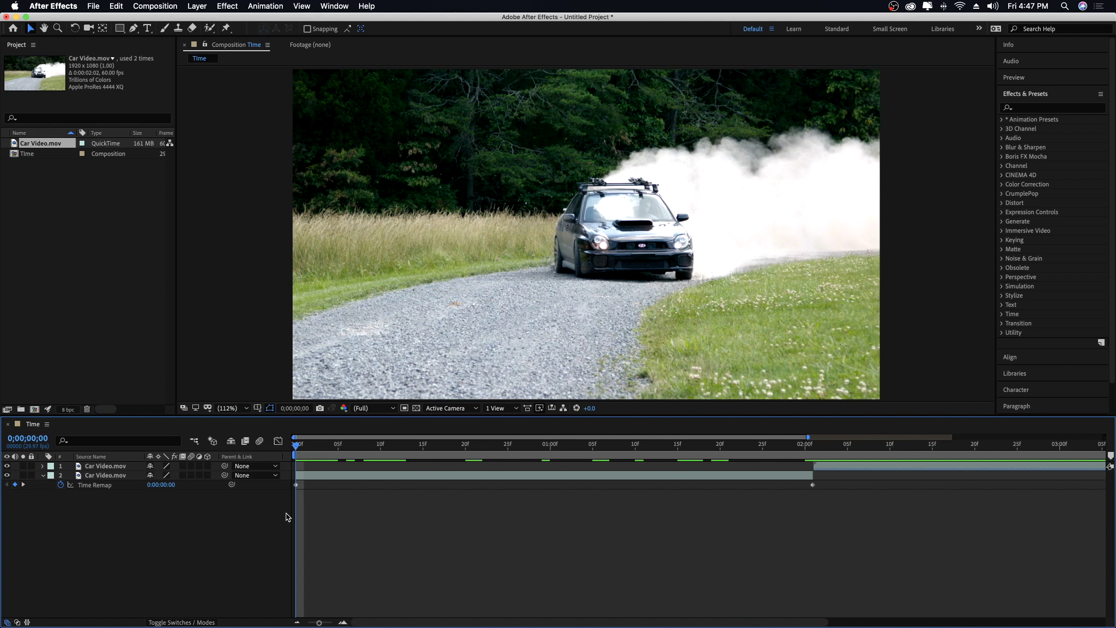
# Move the end Time Remap keyframe earlier, to about frame 10.
pyautogui.moveTo(298, 445); pyautogui.dragTo(440, 446)
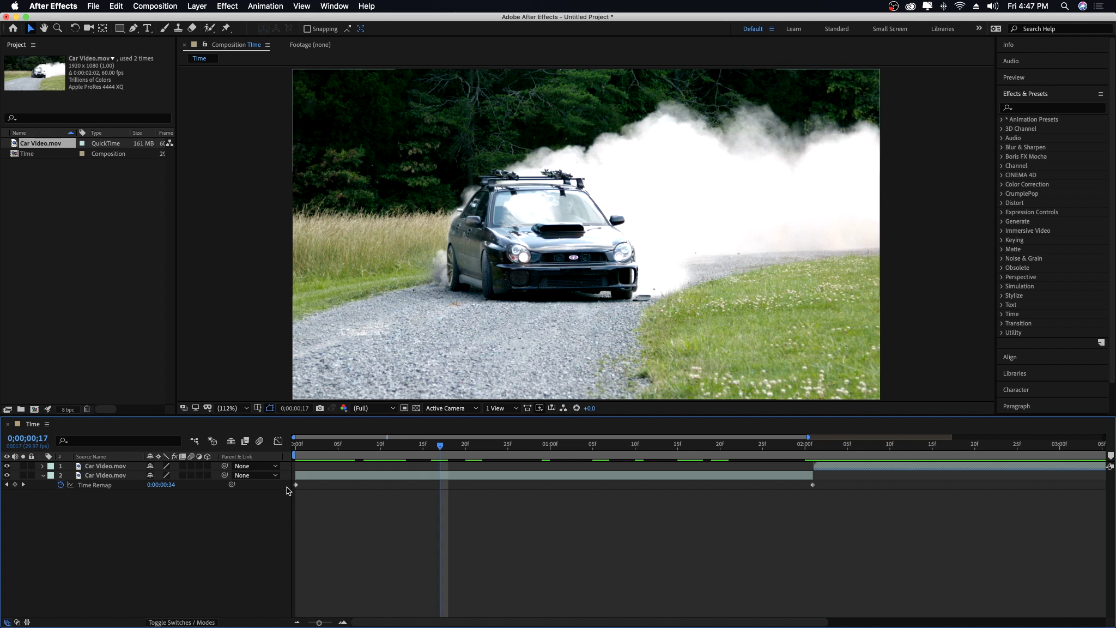
pyautogui.click(812, 485)
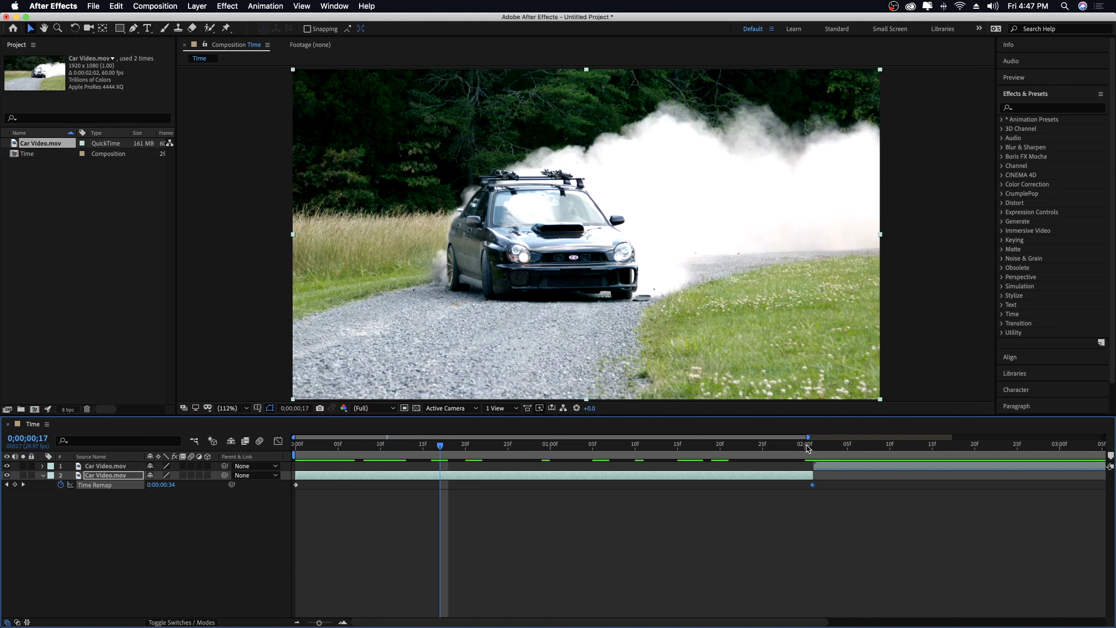
pyautogui.moveTo(807, 446); pyautogui.dragTo(821, 447)
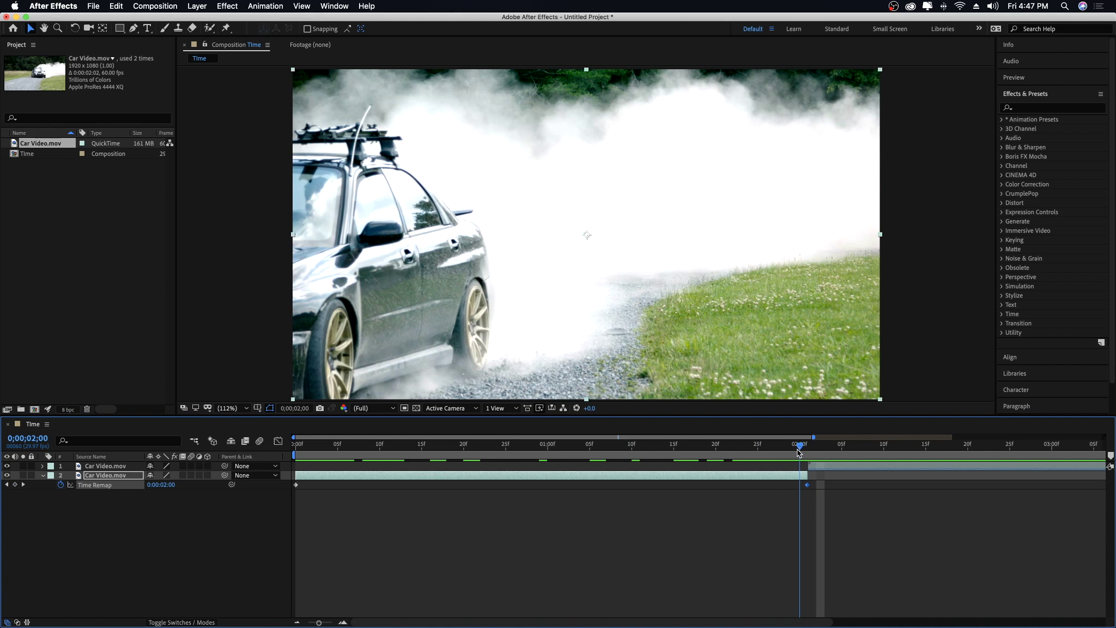
pyautogui.moveTo(818, 448); pyautogui.dragTo(381, 493)
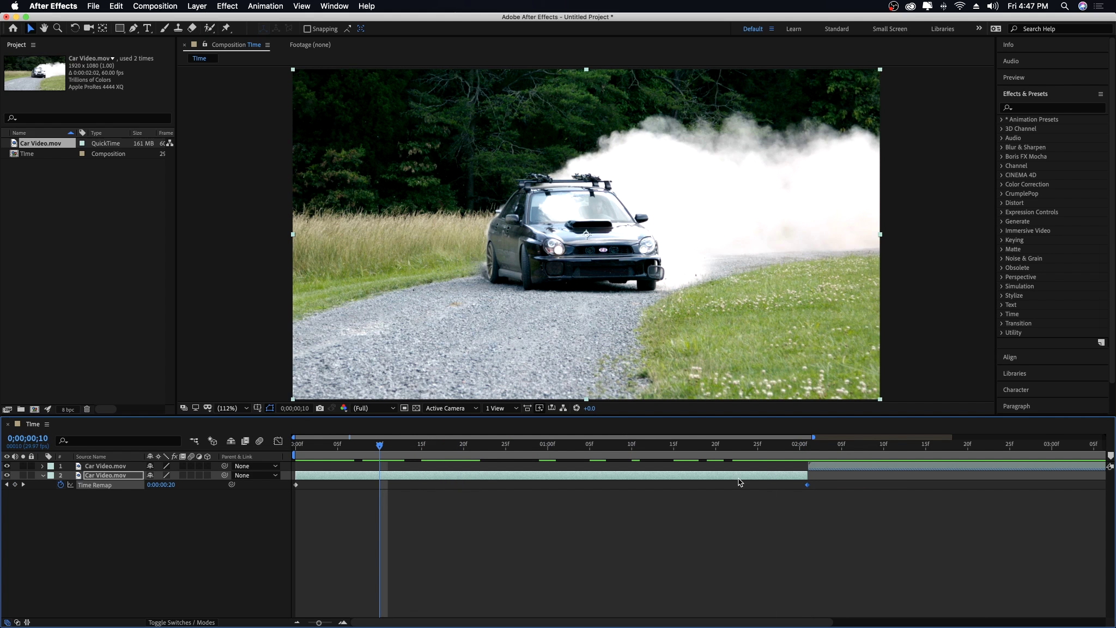
pyautogui.moveTo(808, 490)
pyautogui.moveTo(808, 486); pyautogui.dragTo(388, 493)
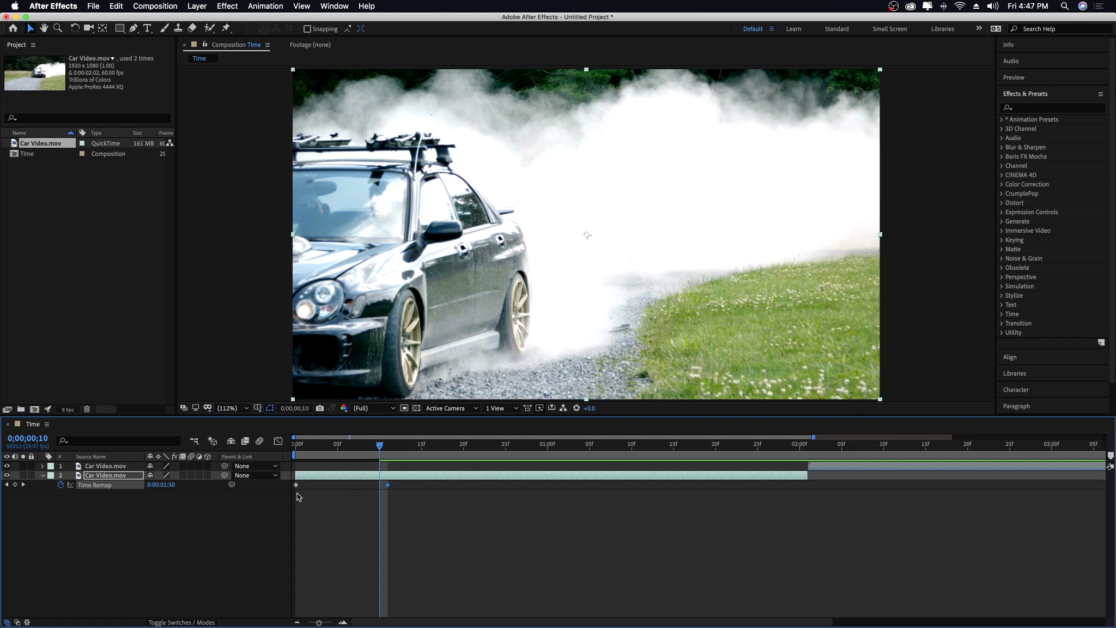
# Preview the retimed clip and nudge the second keyframe slightly earlier.
pyautogui.moveTo(381, 446); pyautogui.dragTo(296, 445)
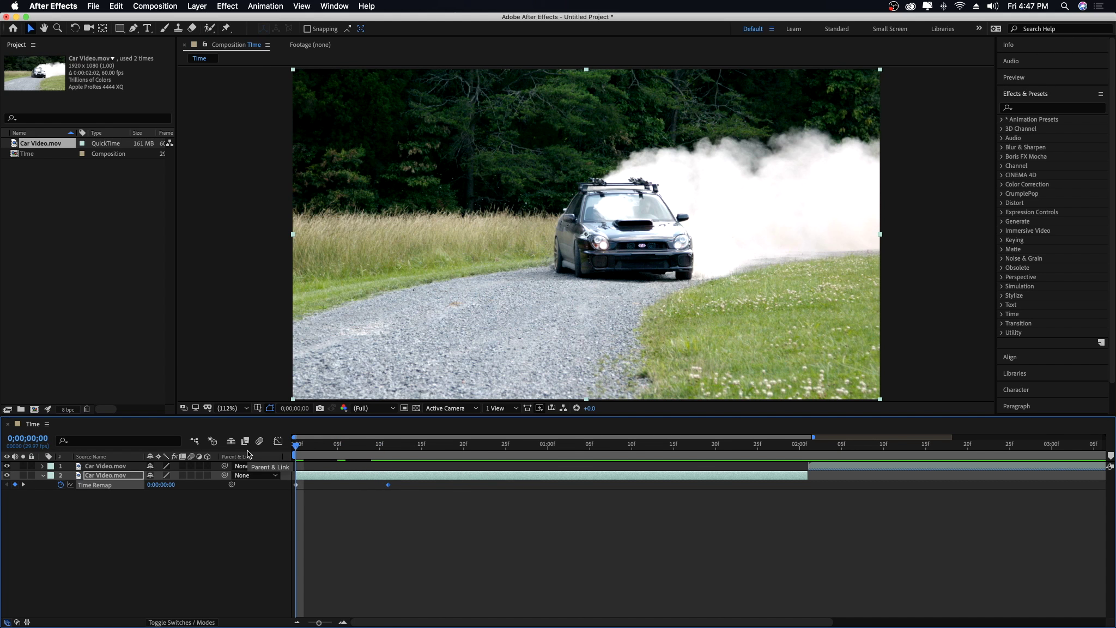
pyautogui.press('space')
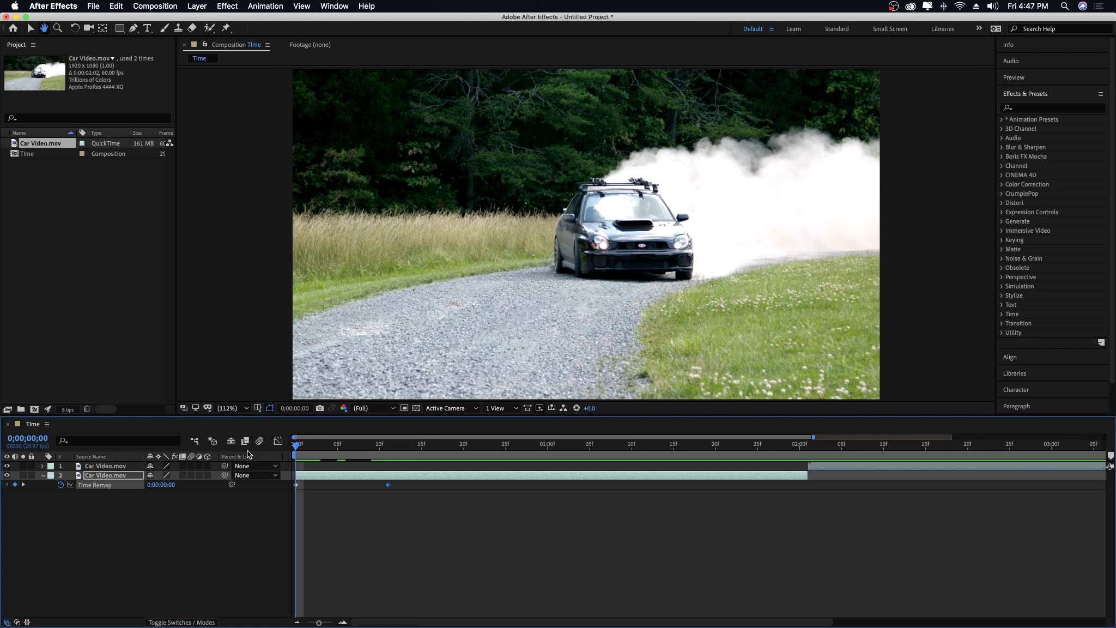
pyautogui.press('space')
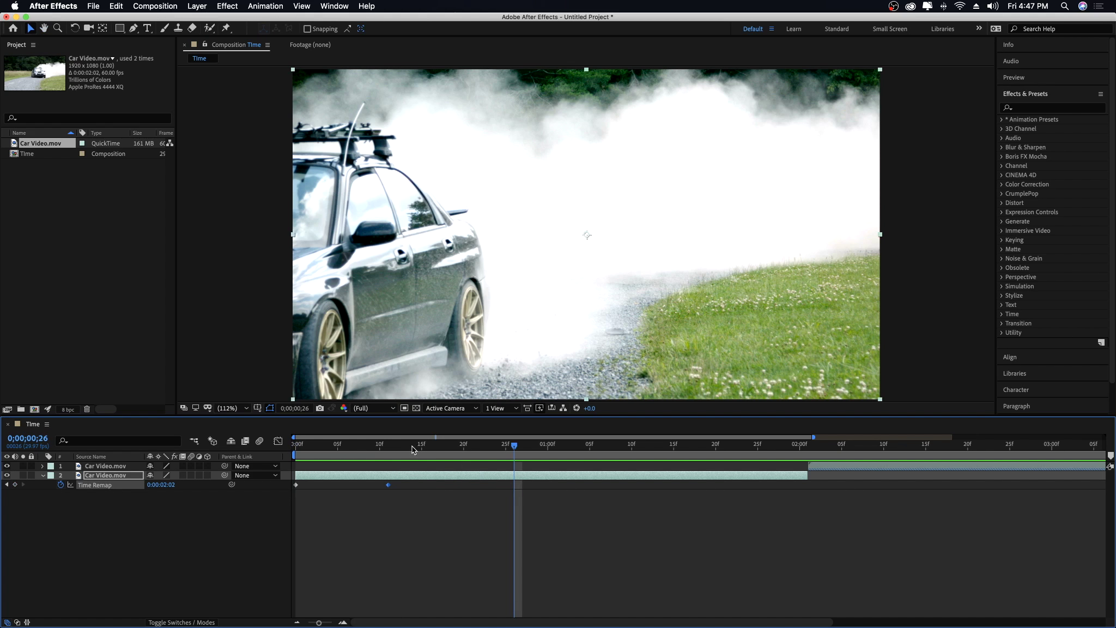
pyautogui.moveTo(397, 446); pyautogui.dragTo(379, 446)
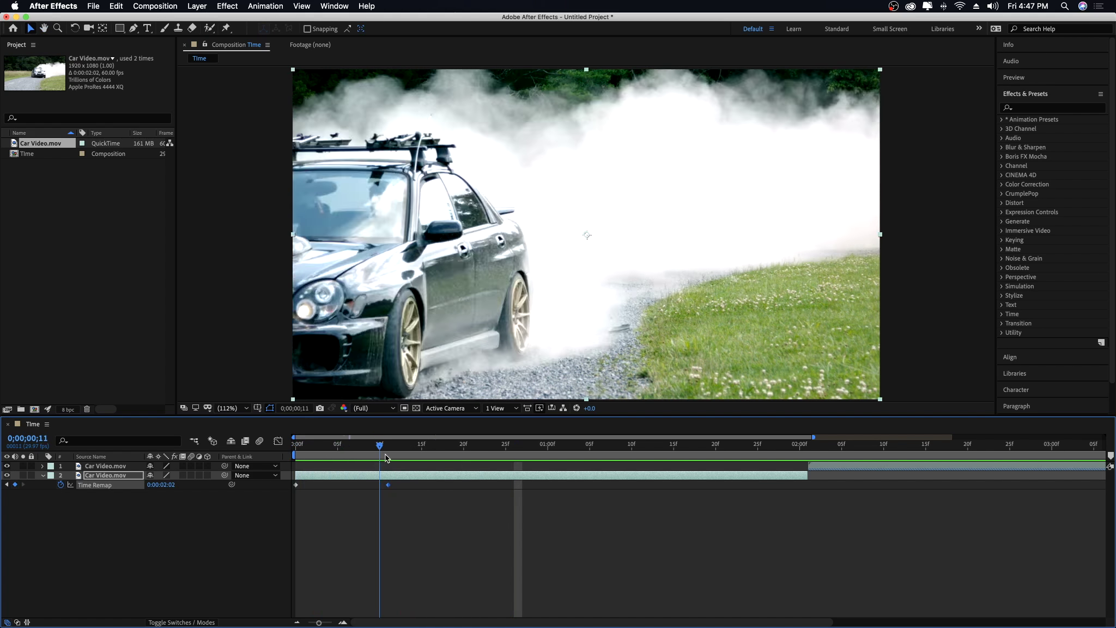
pyautogui.press('Home')
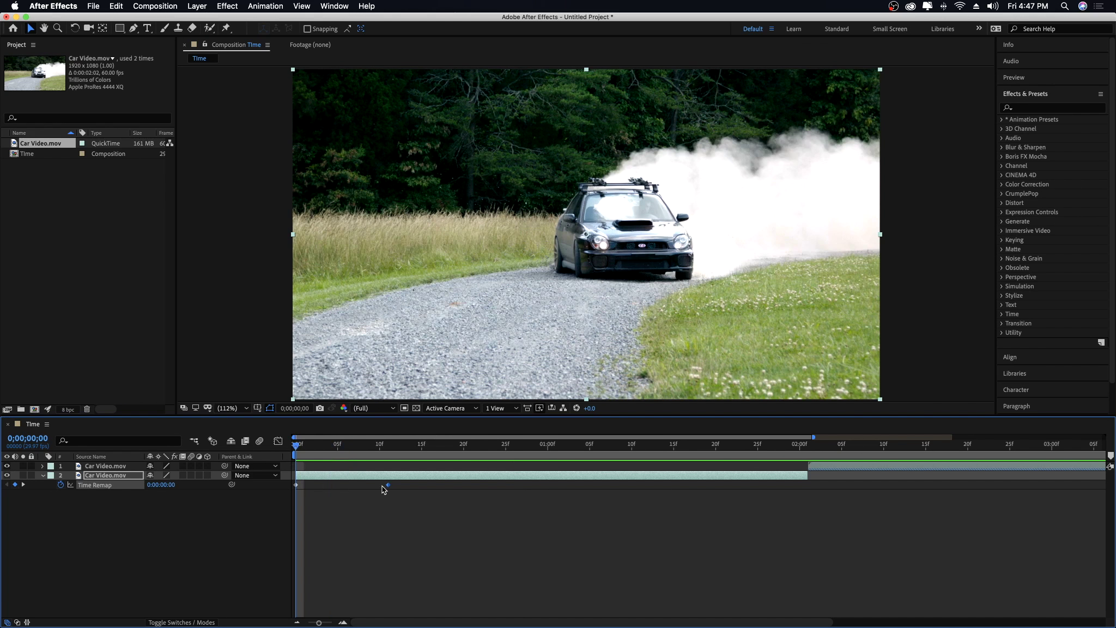
pyautogui.moveTo(388, 485); pyautogui.dragTo(346, 485)
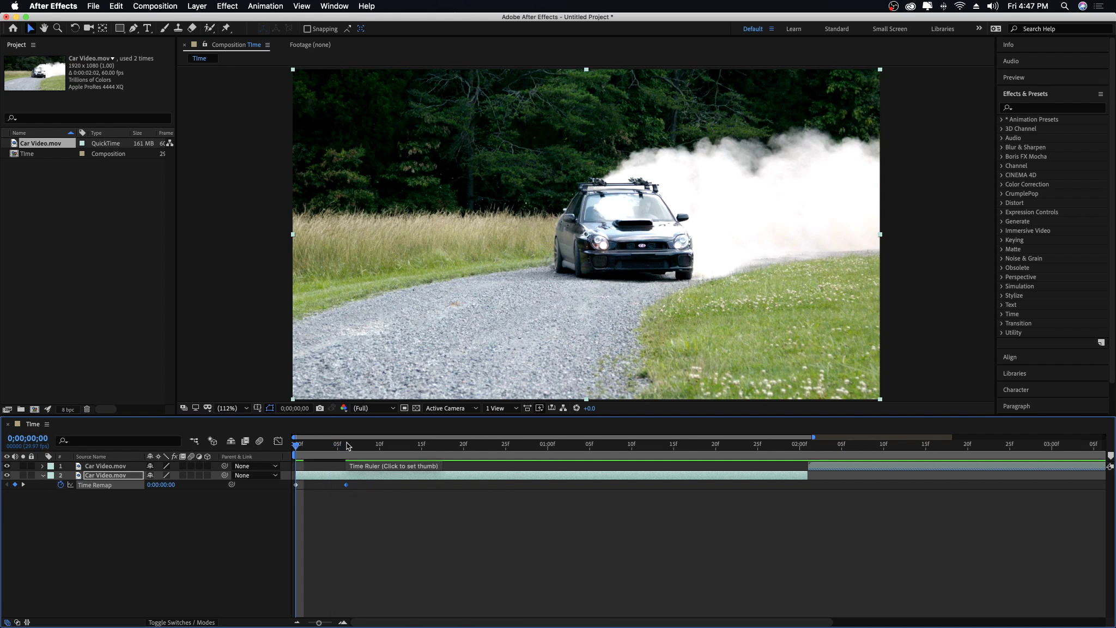
pyautogui.moveTo(295, 449); pyautogui.dragTo(323, 448)
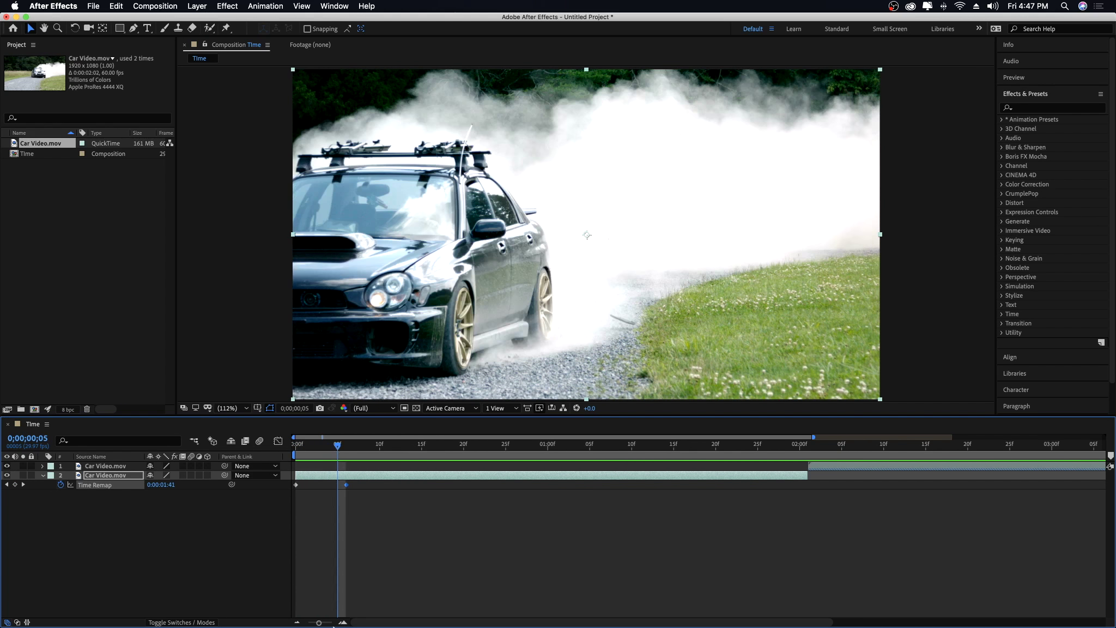
# Move the end keyframe out to about 3:20, preview the slow motion, and stop at frame 21.
pyautogui.moveTo(319, 623); pyautogui.dragTo(308, 624)
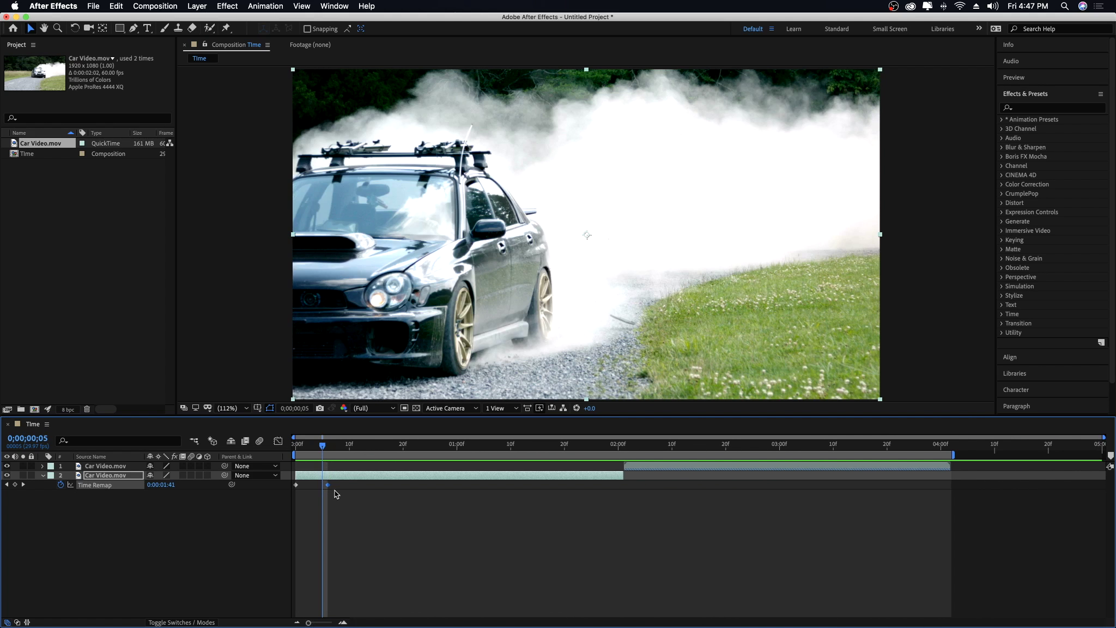
pyautogui.moveTo(327, 485); pyautogui.dragTo(898, 484)
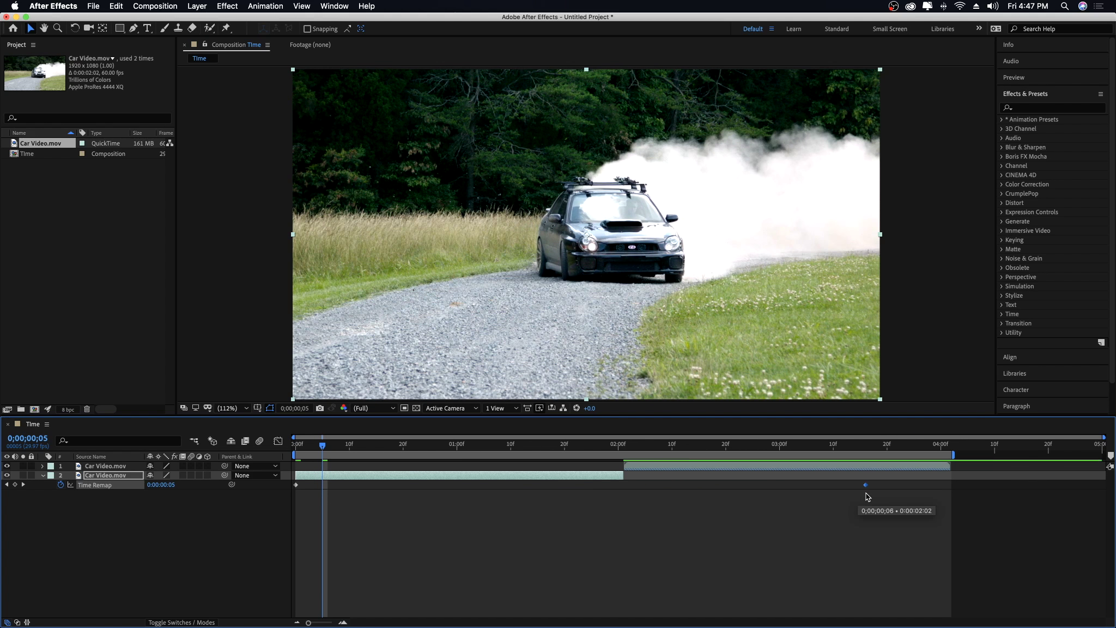
pyautogui.press('Home')
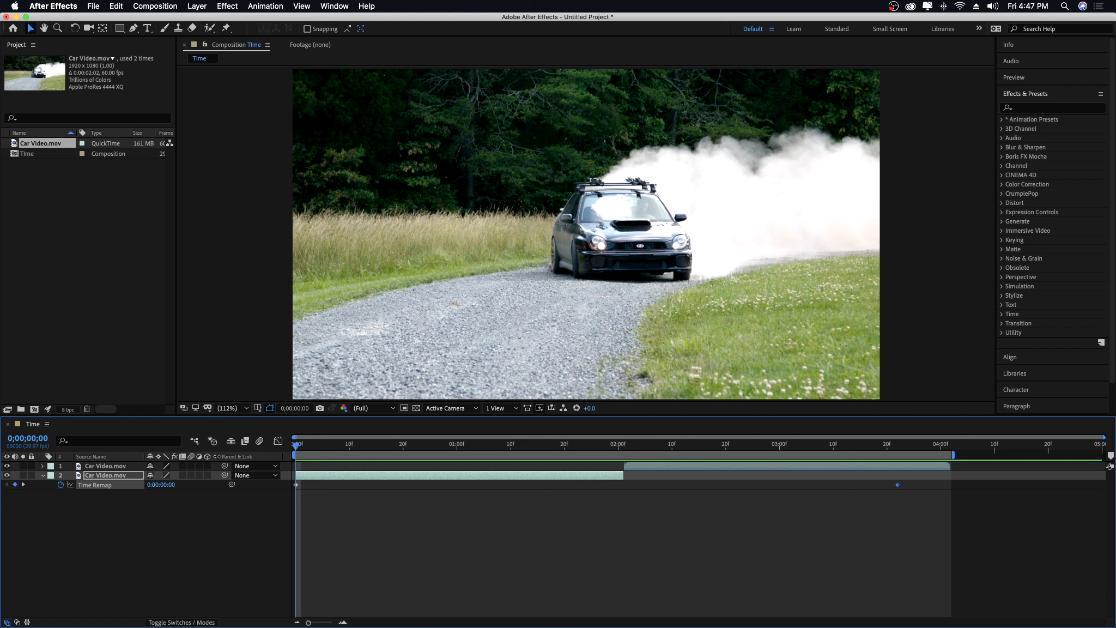
pyautogui.press('space')
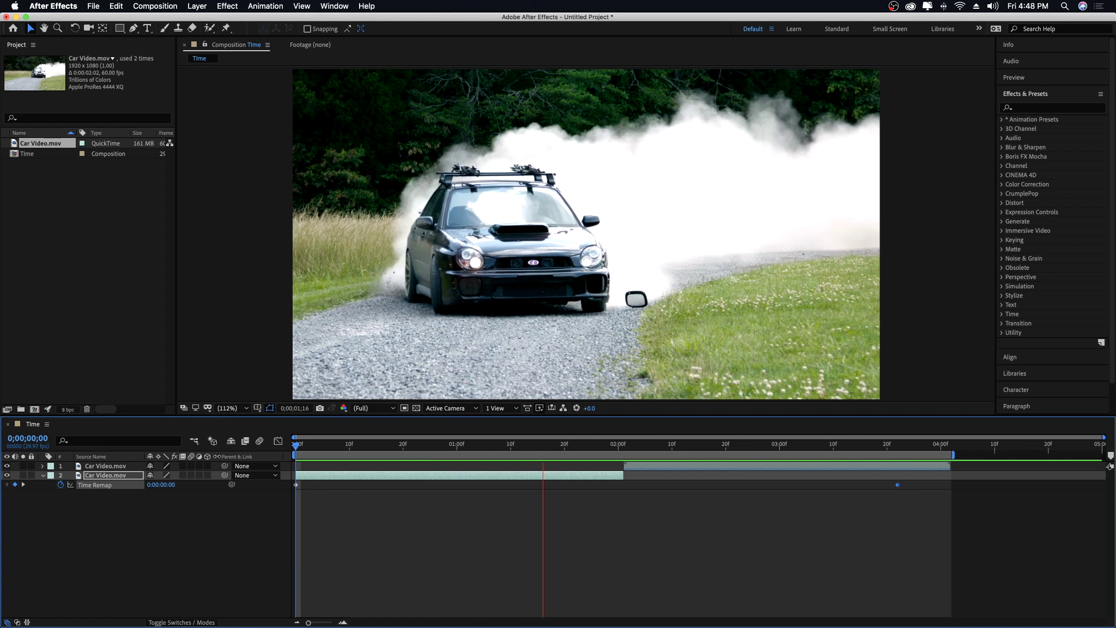
pyautogui.press('space')
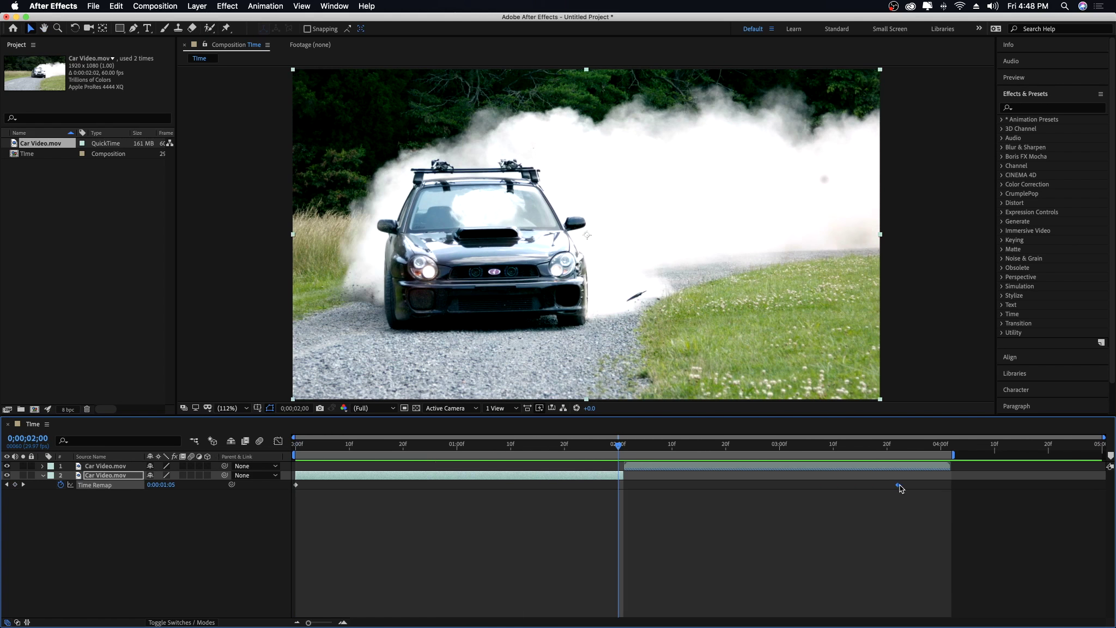
pyautogui.click(410, 446)
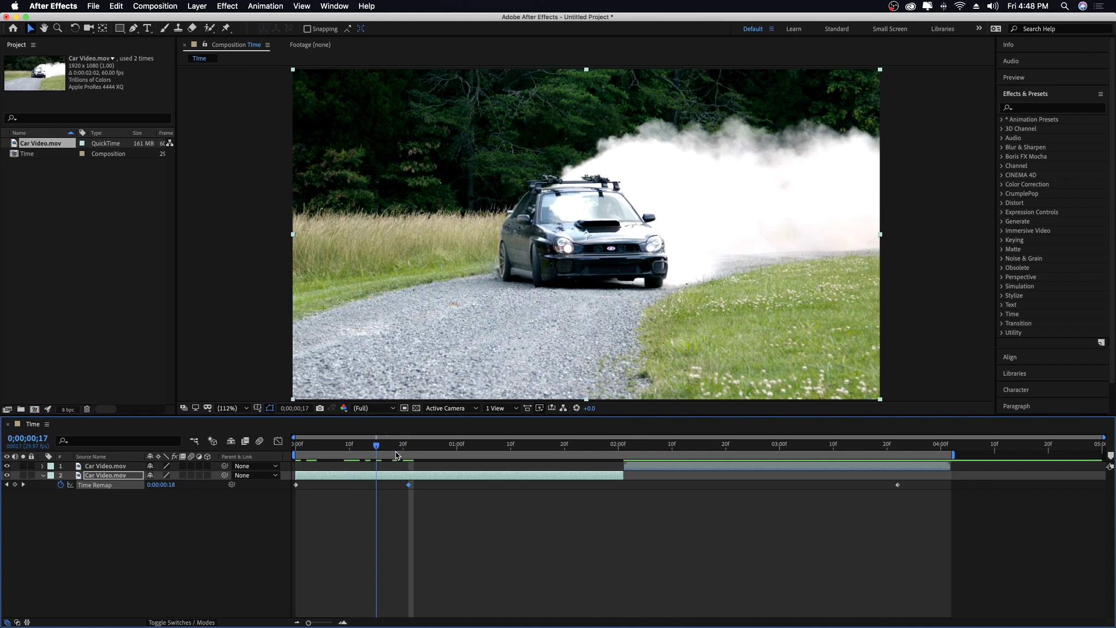
# At about 1;21, add a Time Remap keyframe mapping to 0:00:02:01 and preview it.
pyautogui.moveTo(402, 448); pyautogui.dragTo(572, 451)
pyautogui.moveTo(173, 485)
pyautogui.mouseDown()
pyautogui.moveTo(526, 462)
pyautogui.moveTo(249, 462)
pyautogui.mouseUp()
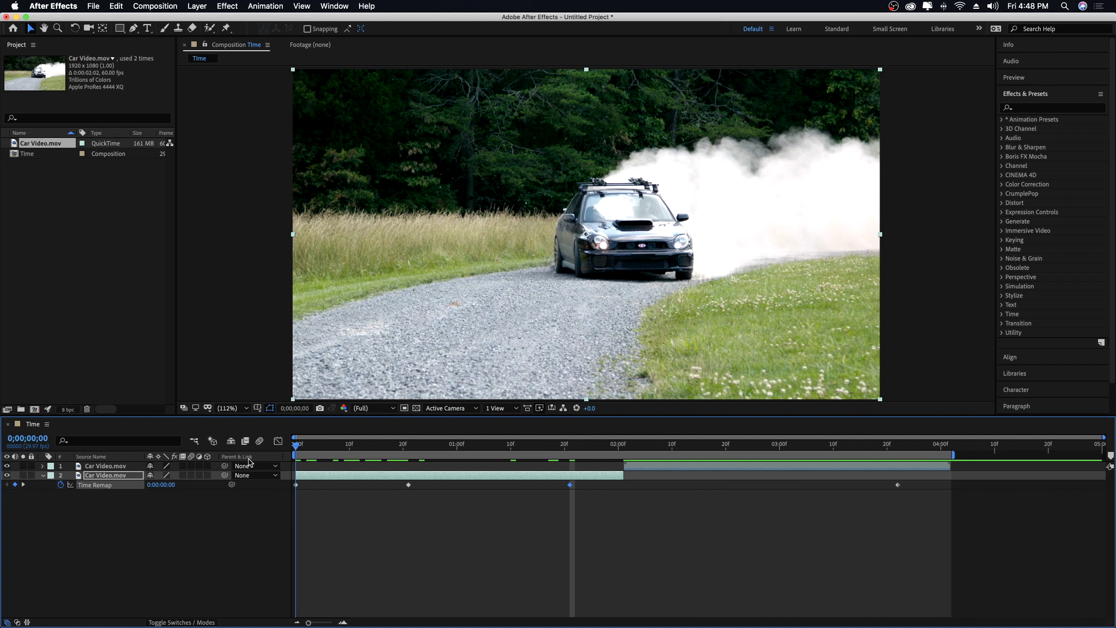
pyautogui.press('space')
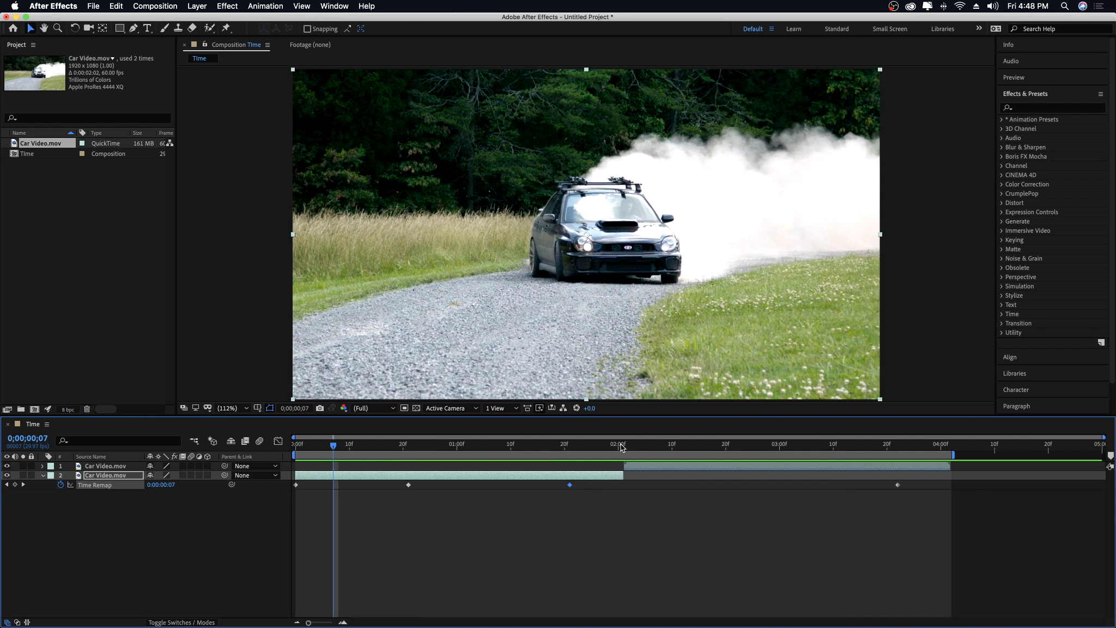
pyautogui.click(621, 446)
# At 1;29, remap the clip back to 0:00:00:00 and preview from the start.
pyautogui.moveTo(620, 445); pyautogui.dragTo(613, 446)
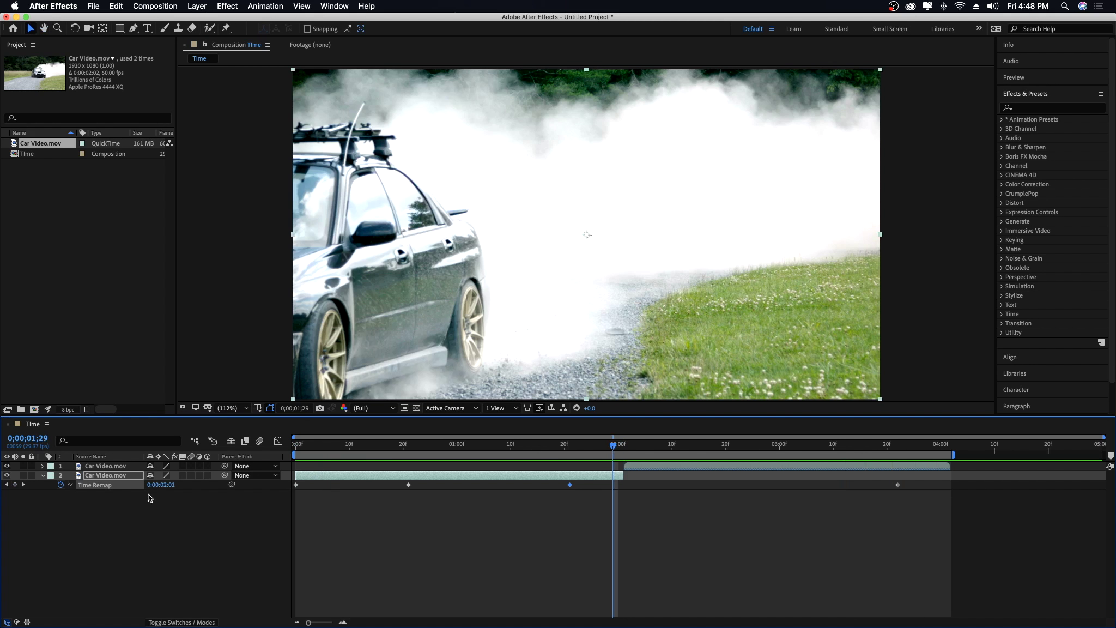
pyautogui.moveTo(170, 490); pyautogui.dragTo(40, 493)
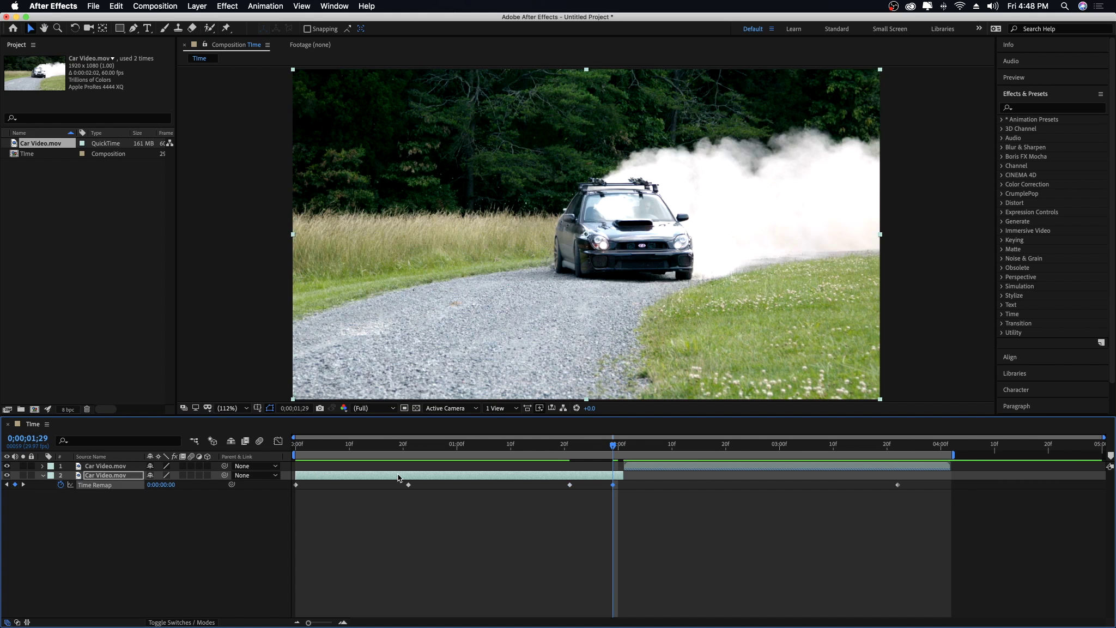
pyautogui.press('Home')
pyautogui.press('space')
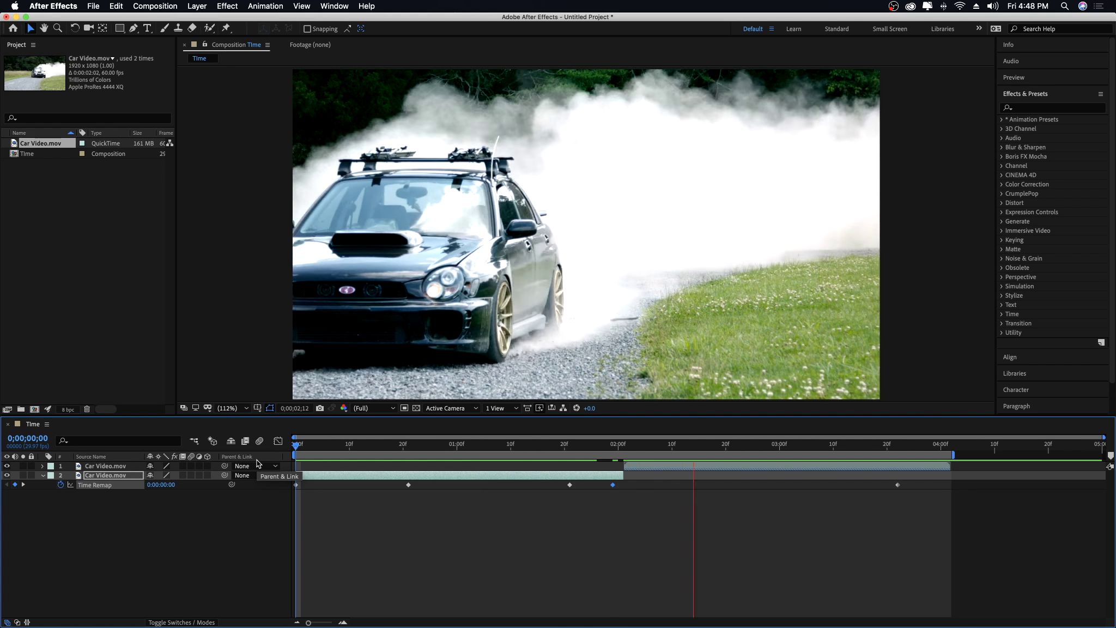
# Delete the duplicate upper Car Video layer.
pyautogui.press('space')
pyautogui.click(831, 467)
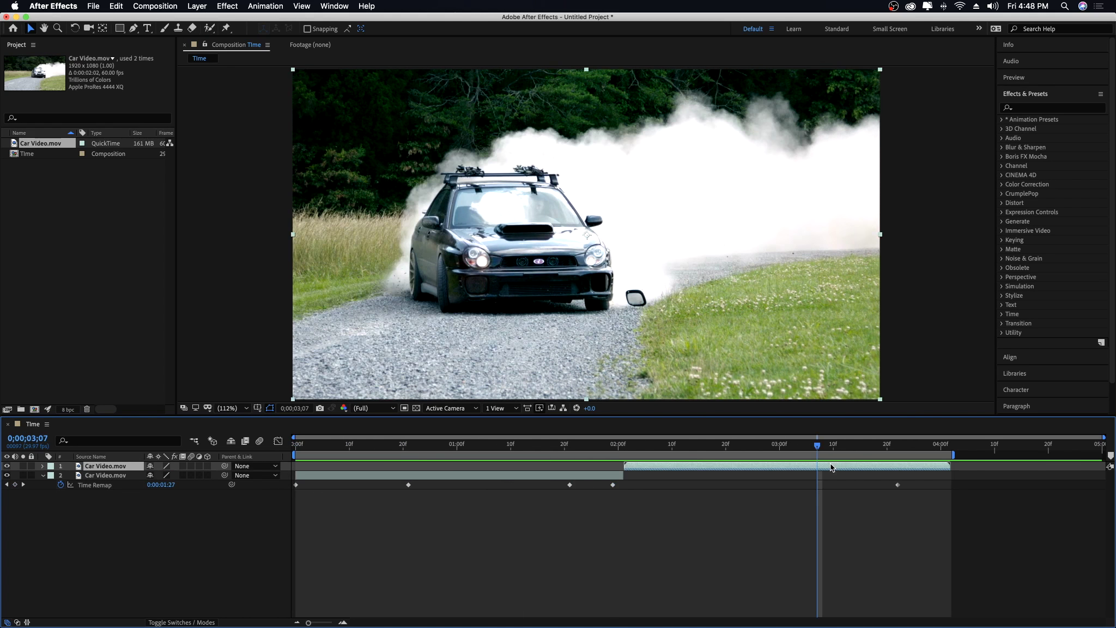
pyautogui.press('Delete')
# Preview the comp, then end the work area at about 0;00;02;00 and preview again.
pyautogui.click(626, 445)
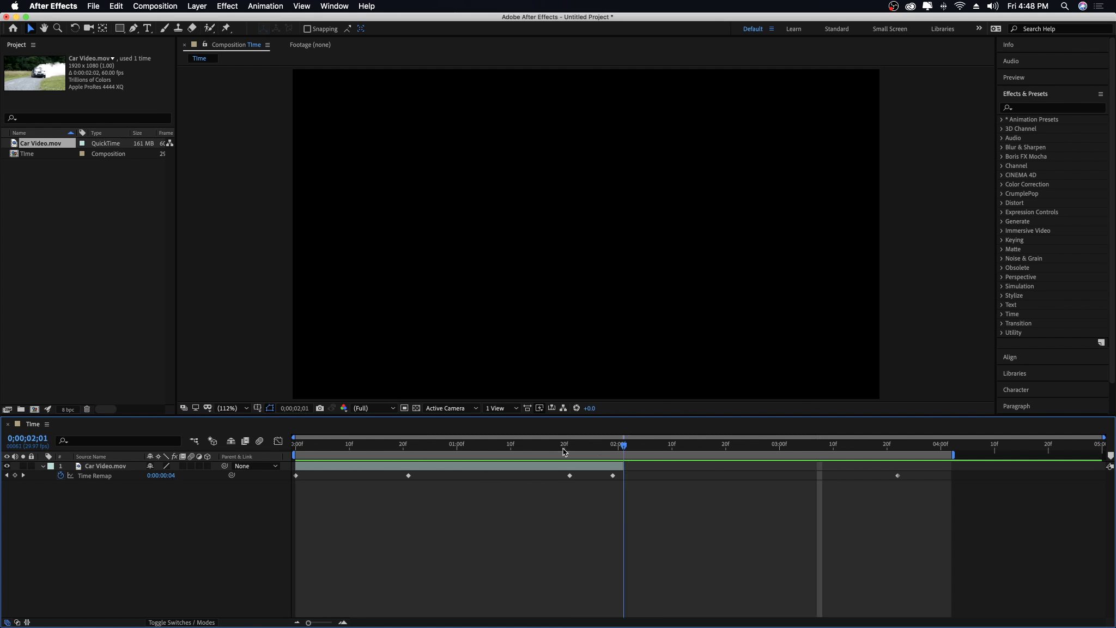
pyautogui.press('Home')
pyautogui.press('space')
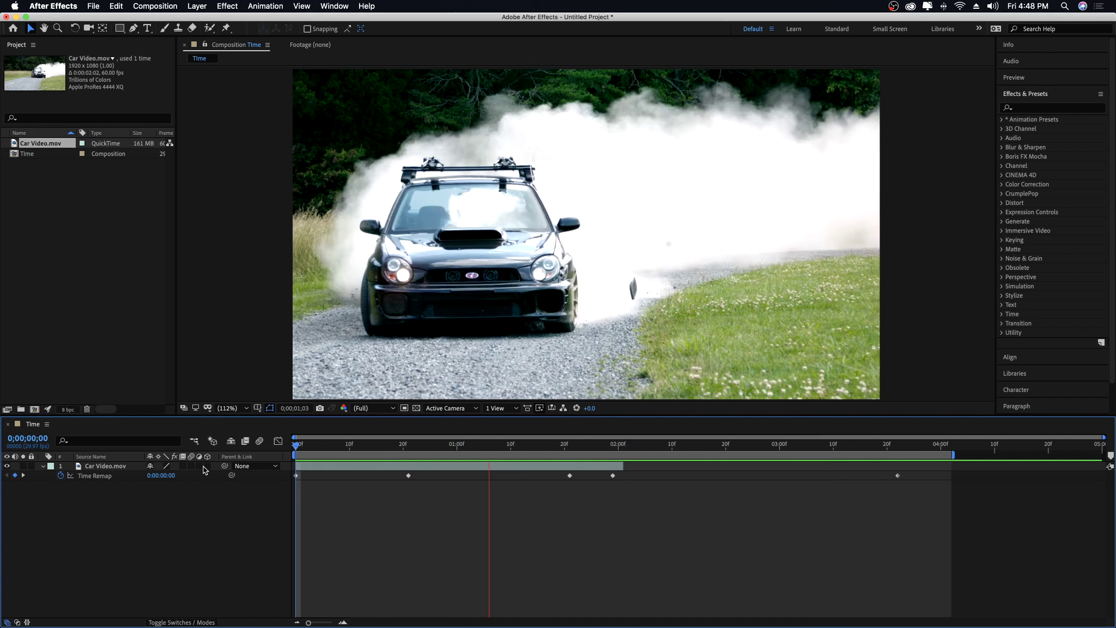
pyautogui.press('space')
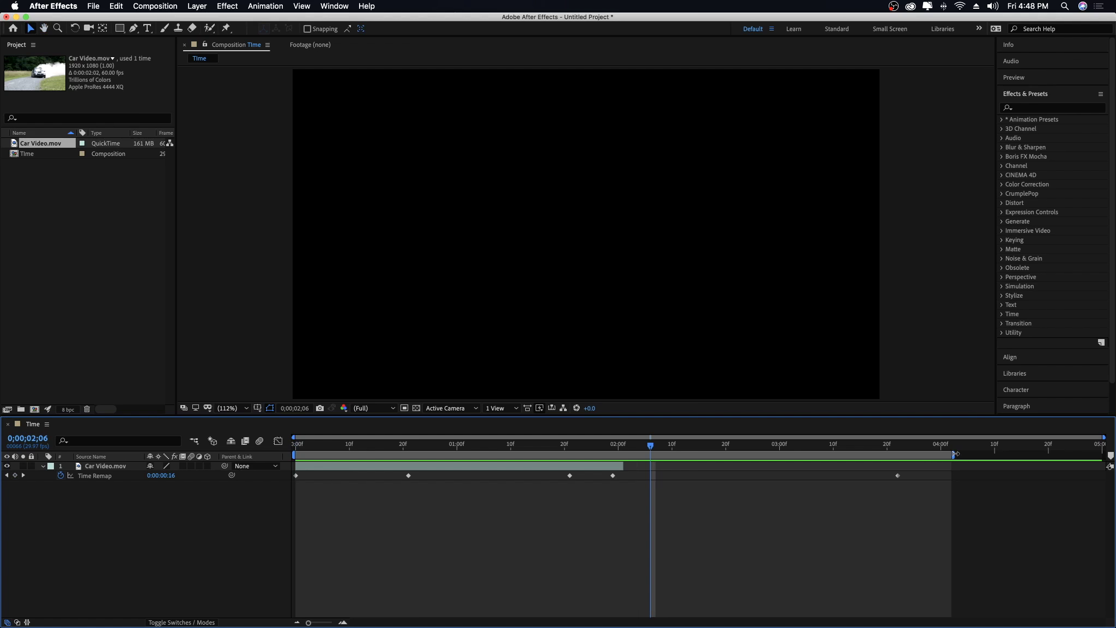
pyautogui.moveTo(954, 453); pyautogui.dragTo(627, 460)
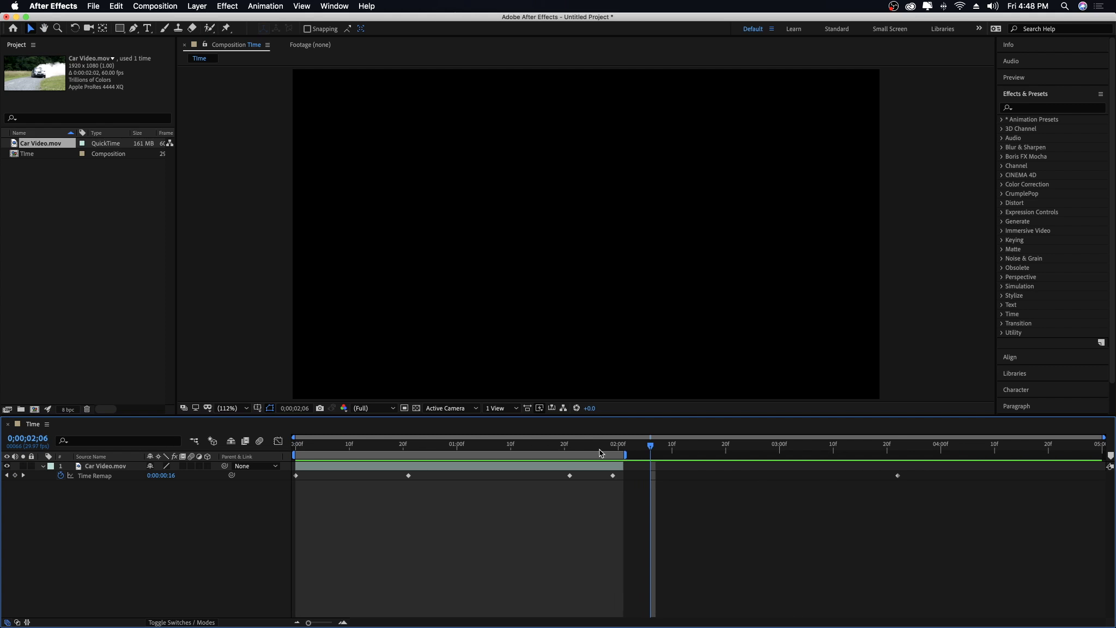
pyautogui.press('space')
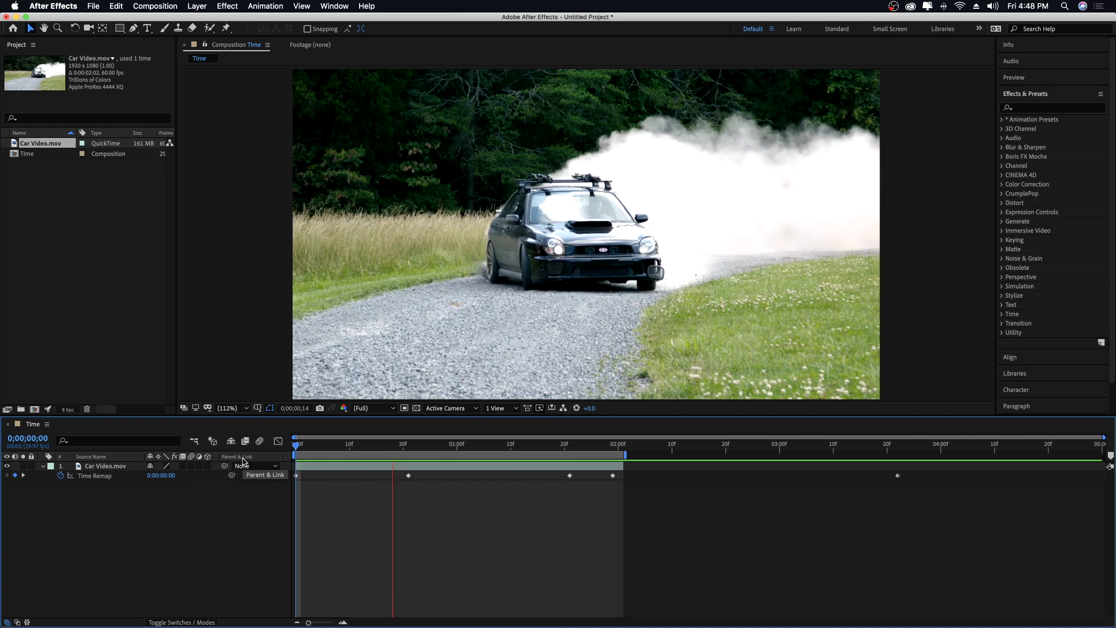
# Shift the second Time Remap keyframe earlier and adjust the 1;21 keyframe's remap value.
pyautogui.press('space')
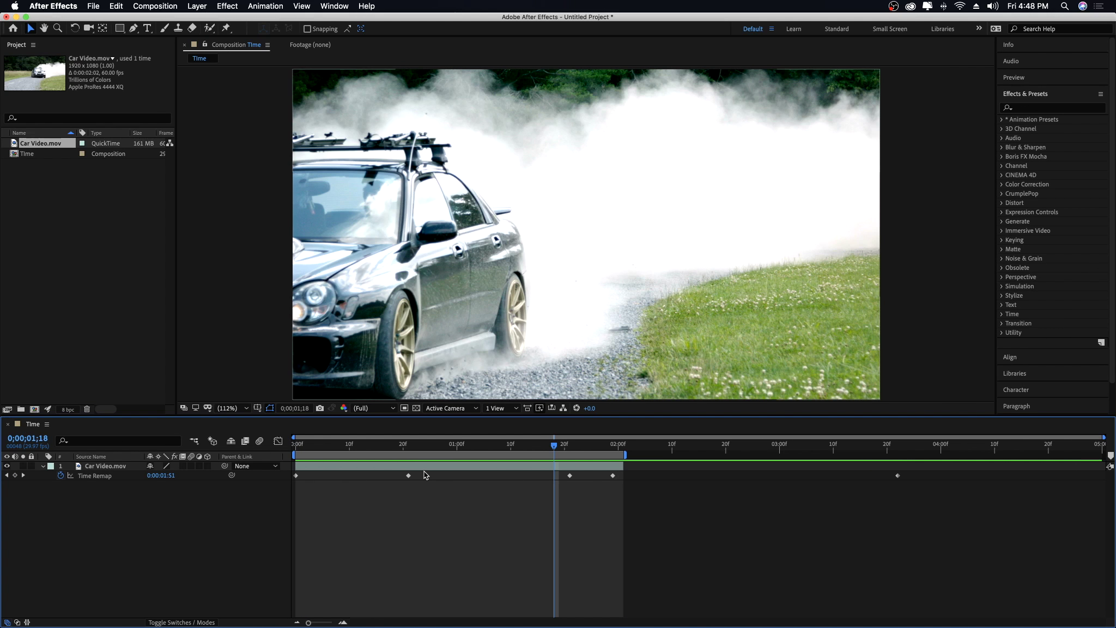
pyautogui.moveTo(409, 476); pyautogui.dragTo(376, 475)
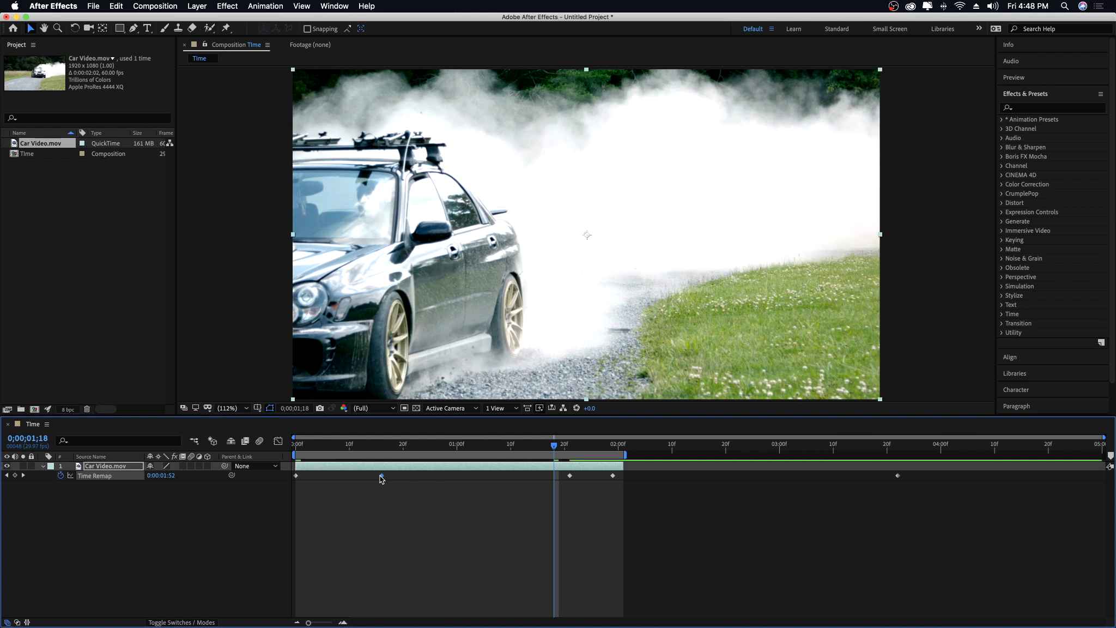
pyautogui.click(387, 446)
pyautogui.press('k')
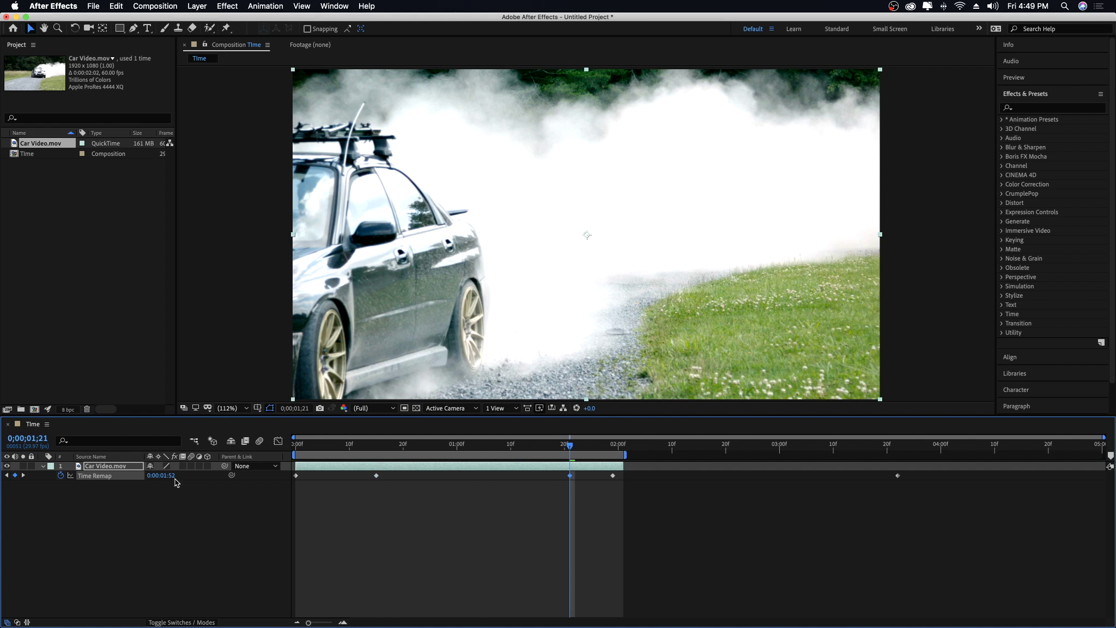
pyautogui.moveTo(176, 476); pyautogui.dragTo(258, 473)
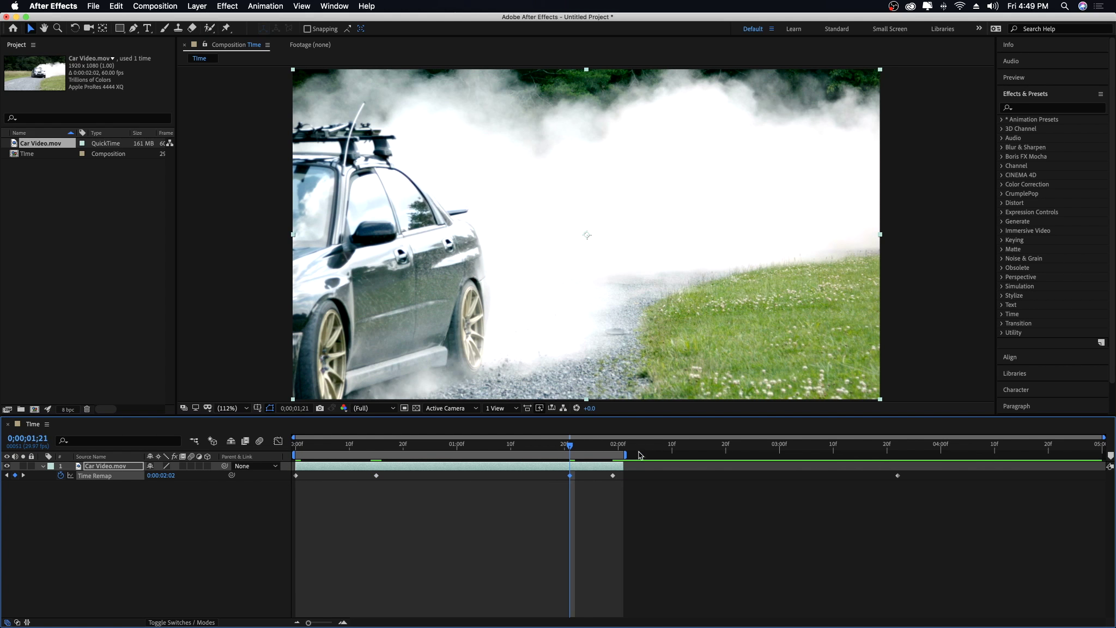
# Check the 1;29 and 1;21 keyframes, then preview the adjusted speed ramp.
pyautogui.moveTo(624, 444); pyautogui.dragTo(613, 444)
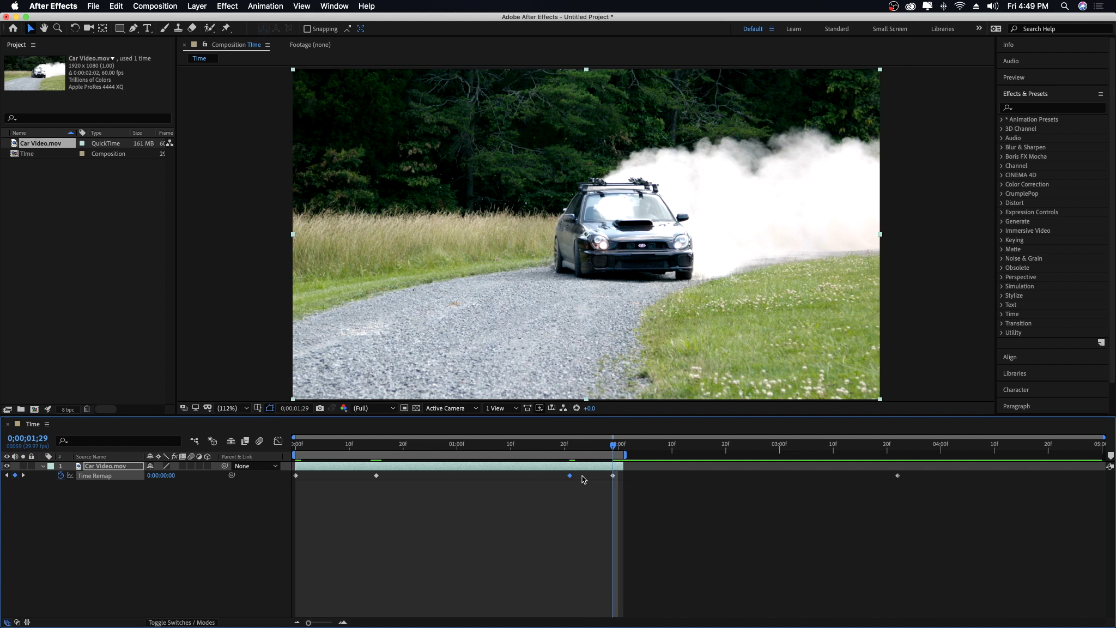
pyautogui.moveTo(571, 479)
pyautogui.moveTo(614, 481)
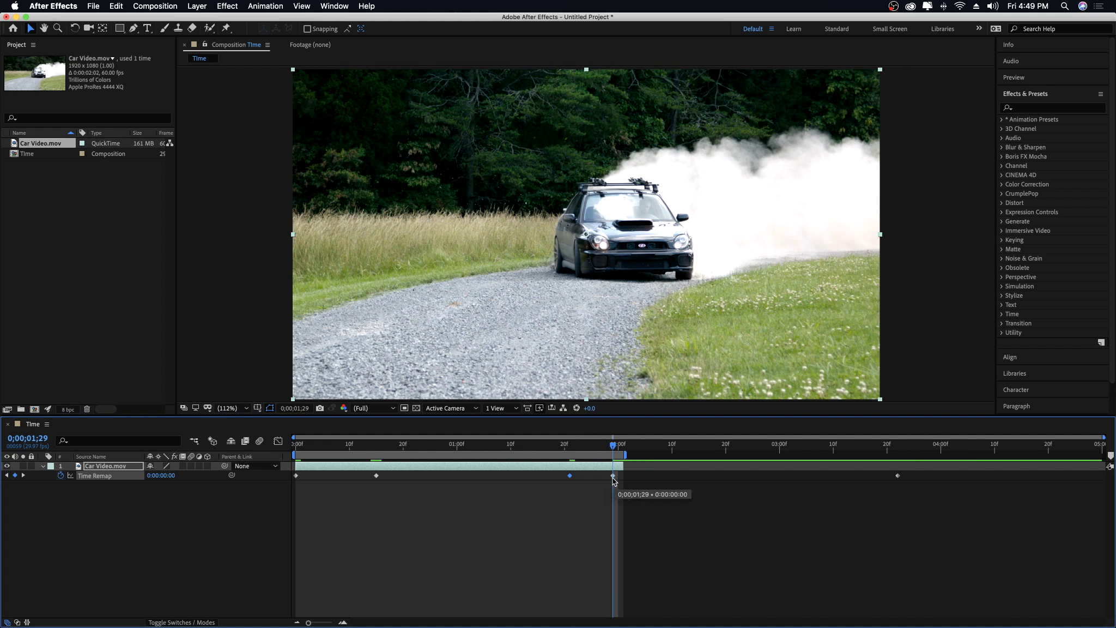
pyautogui.moveTo(614, 451); pyautogui.dragTo(298, 466)
pyautogui.press('space')
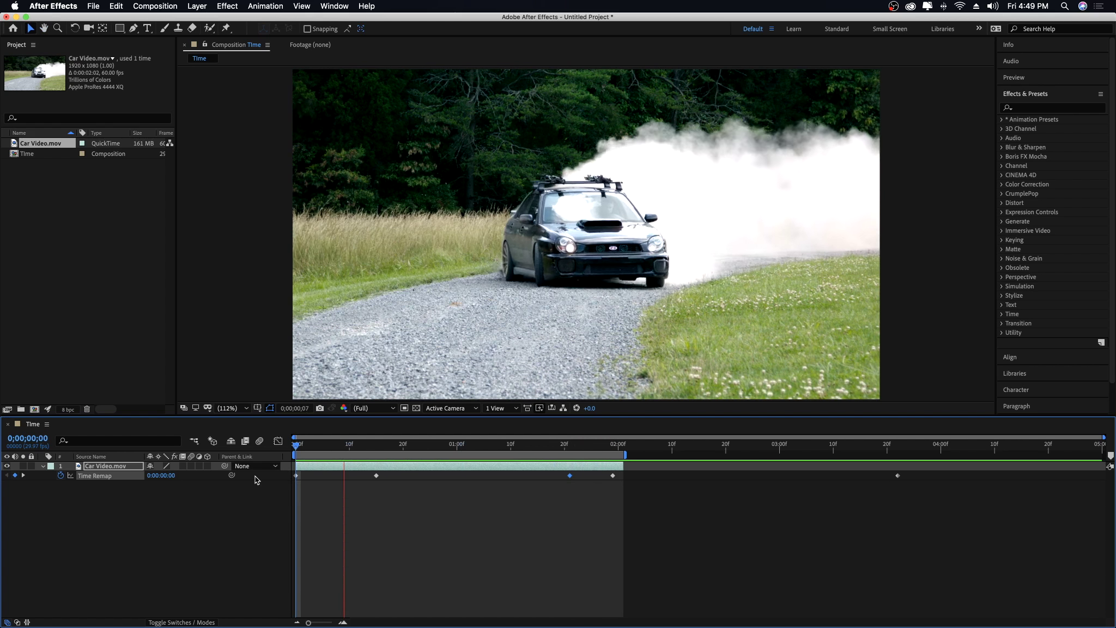
pyautogui.press('space')
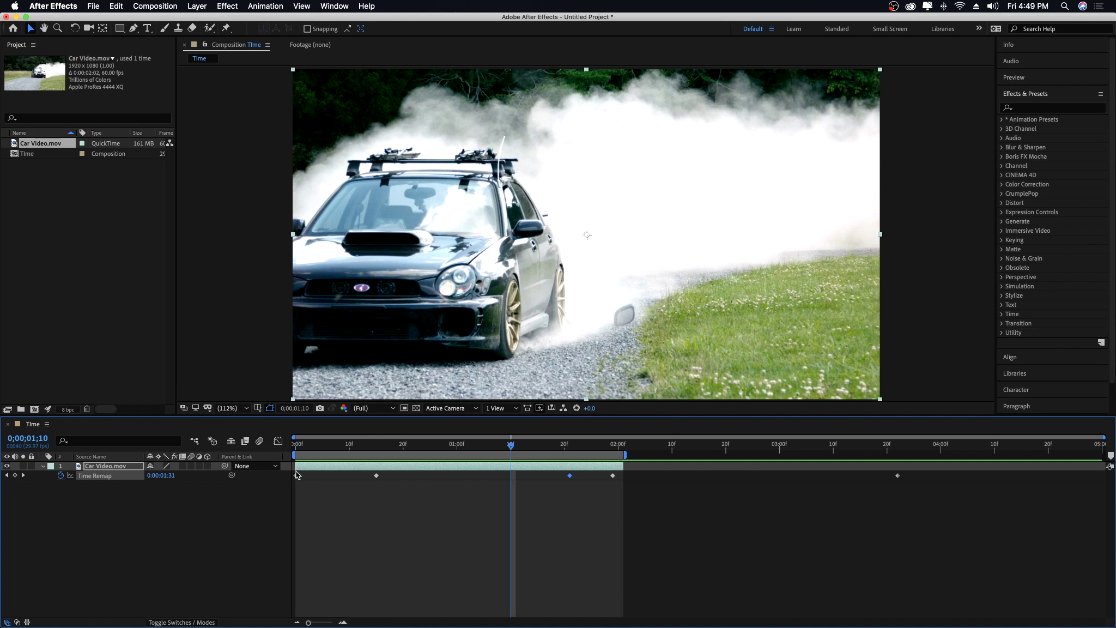
# At 0;29, set the Time Remap value to 0:00:00:22 as a new keyframe, then return to the start.
pyautogui.press('space')
pyautogui.click(387, 445)
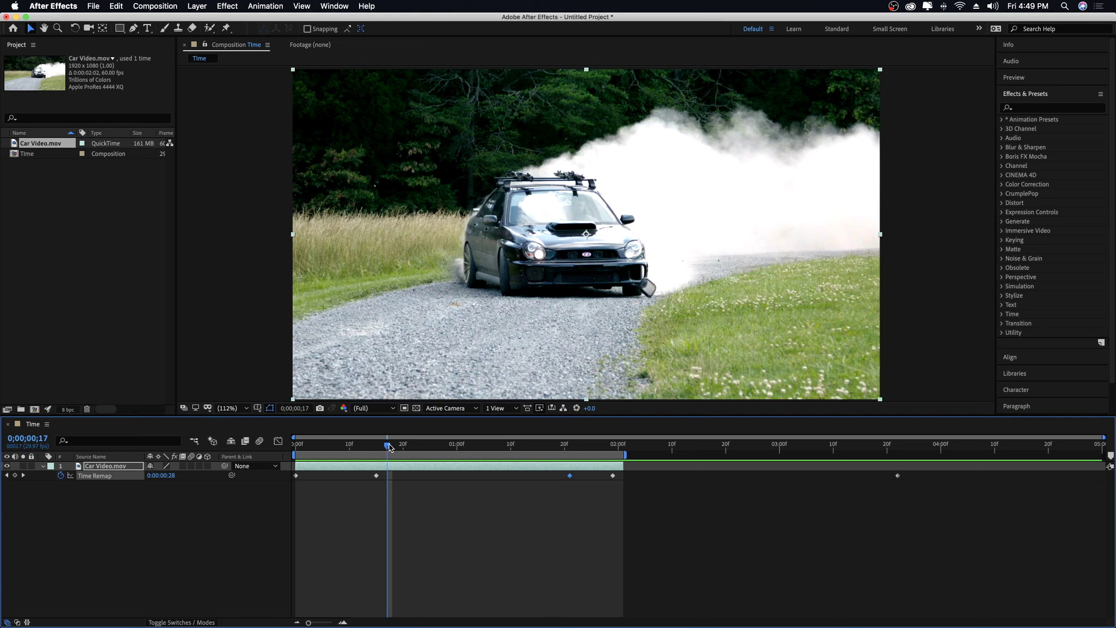
pyautogui.moveTo(388, 445); pyautogui.dragTo(377, 447)
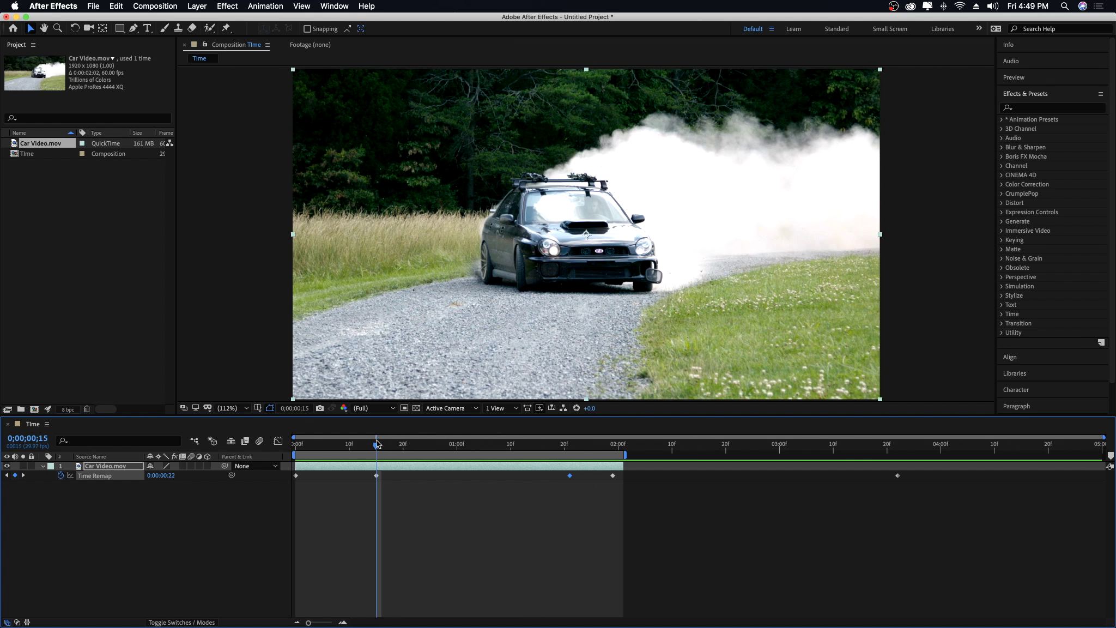
pyautogui.moveTo(376, 447); pyautogui.dragTo(451, 446)
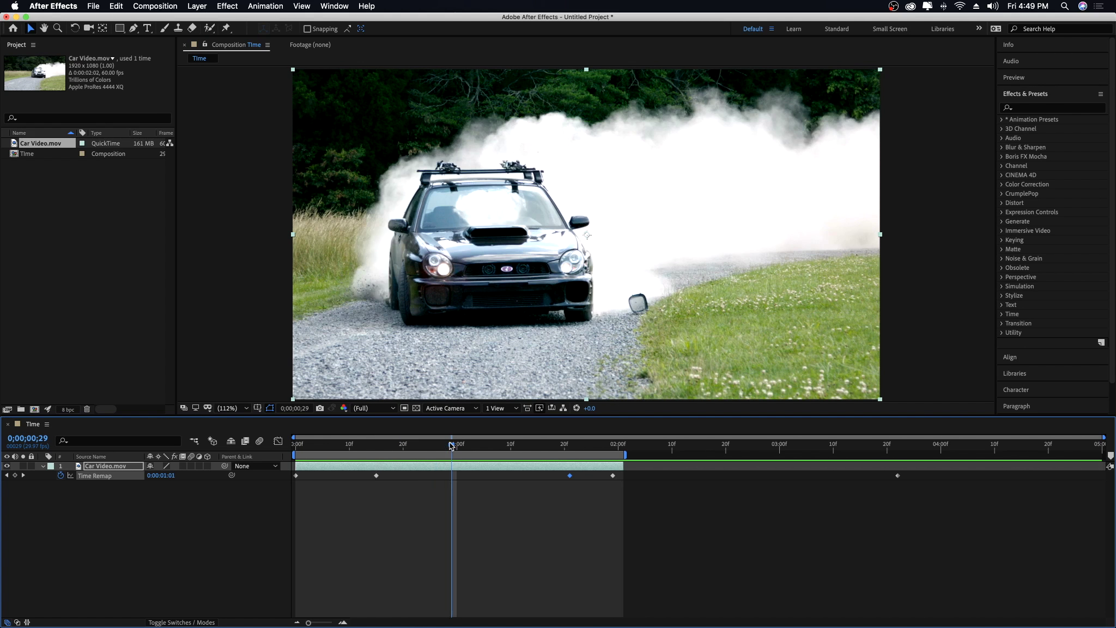
pyautogui.click(166, 476)
pyautogui.press('Return')
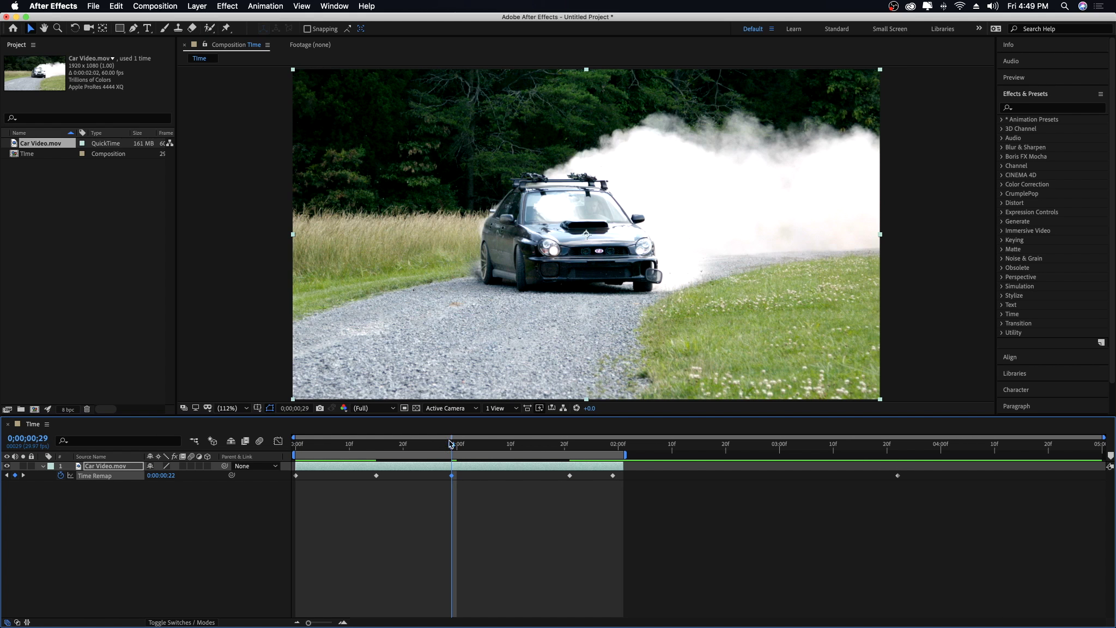
pyautogui.press('Home')
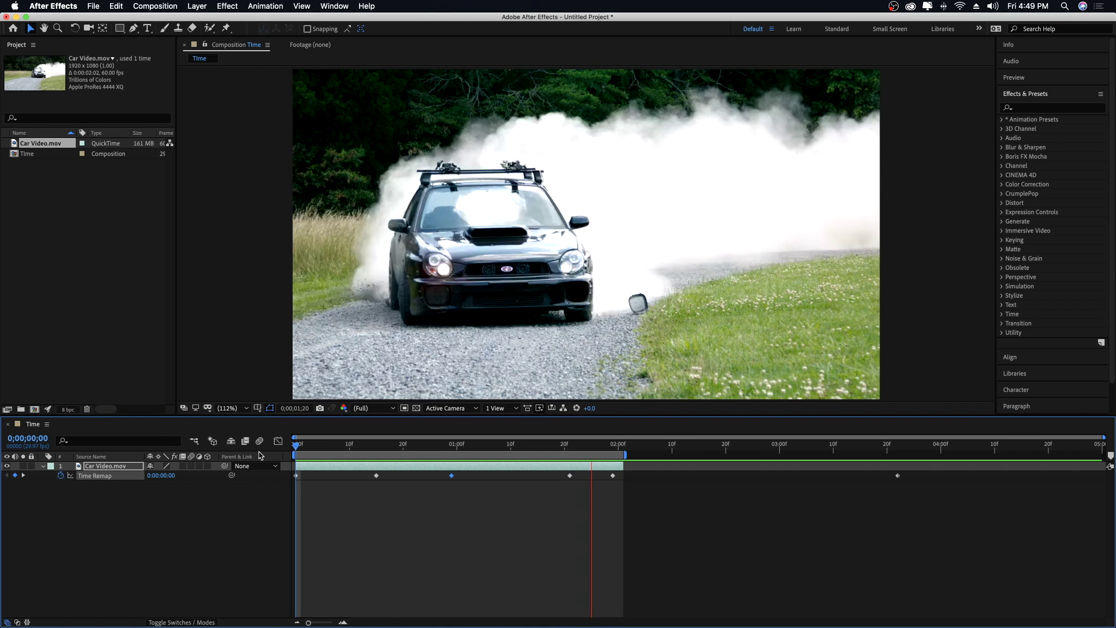
pyautogui.rightClick(404, 467)
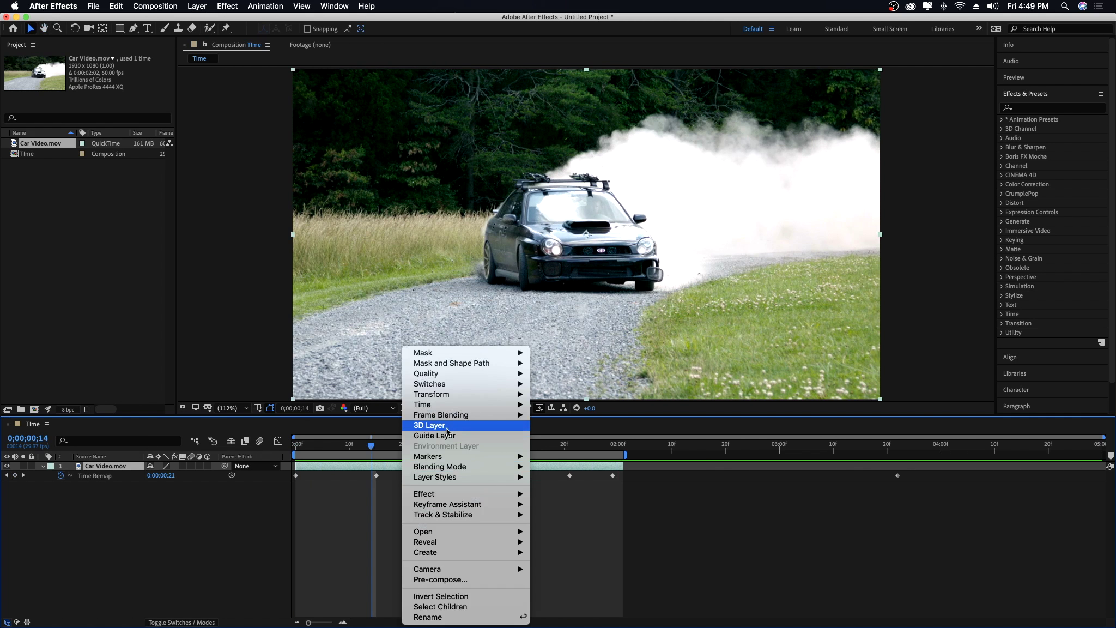
pyautogui.moveTo(449, 401)
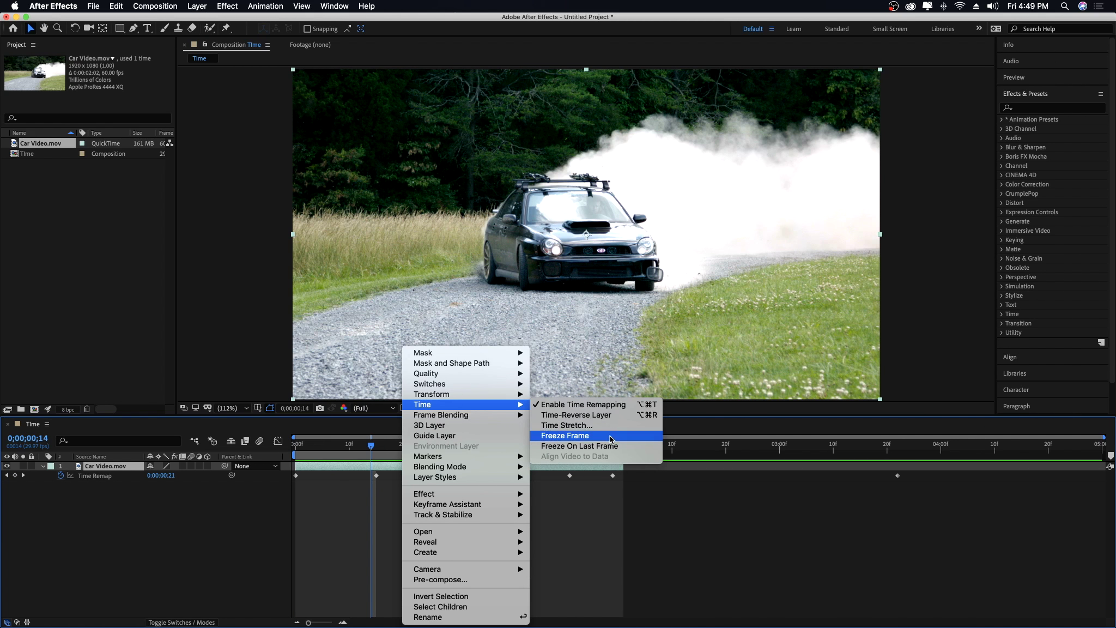
pyautogui.click(372, 449)
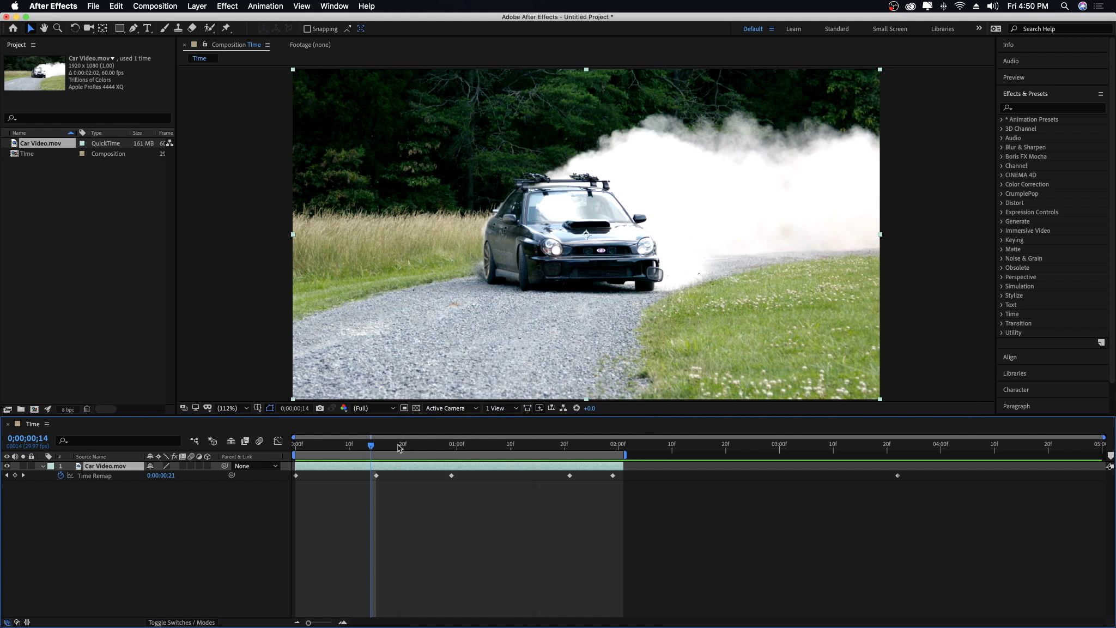
pyautogui.rightClick(398, 466)
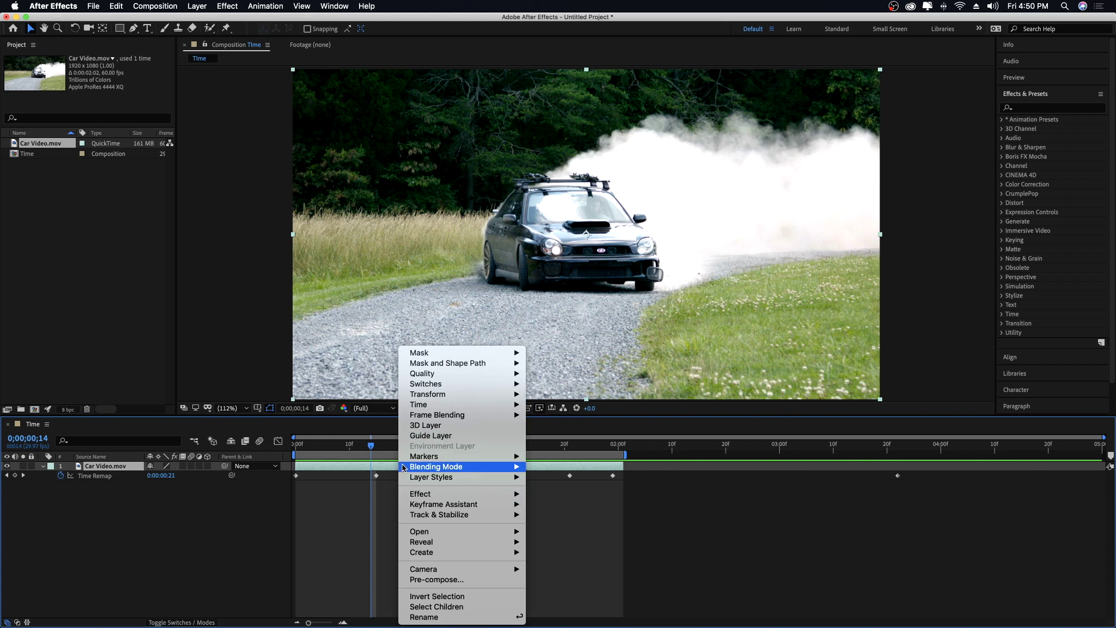
pyautogui.moveTo(461, 404)
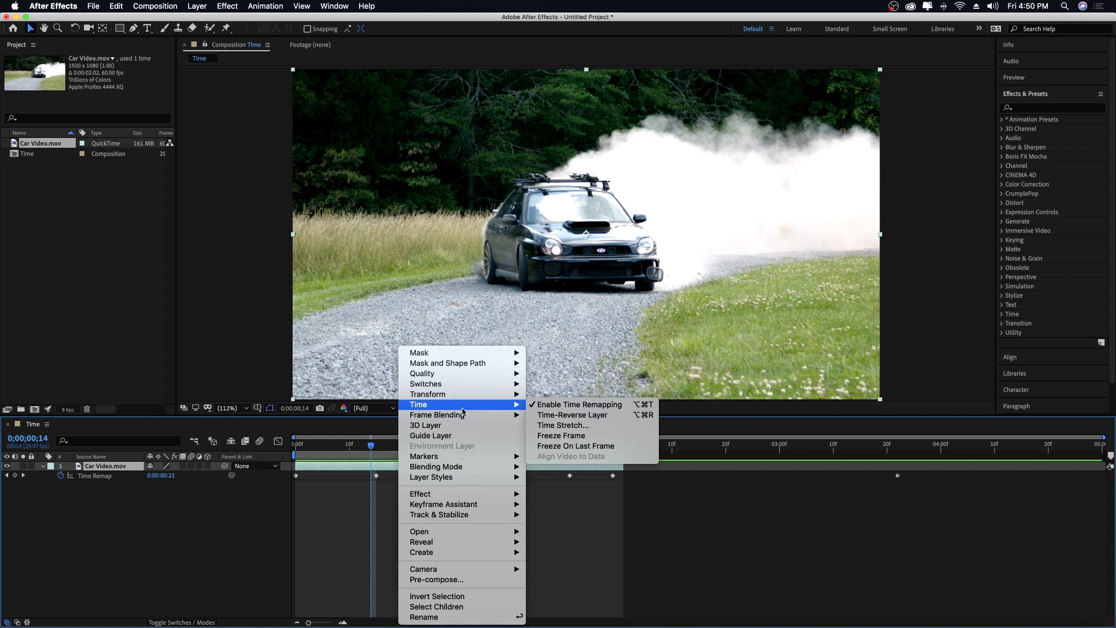
pyautogui.click(384, 451)
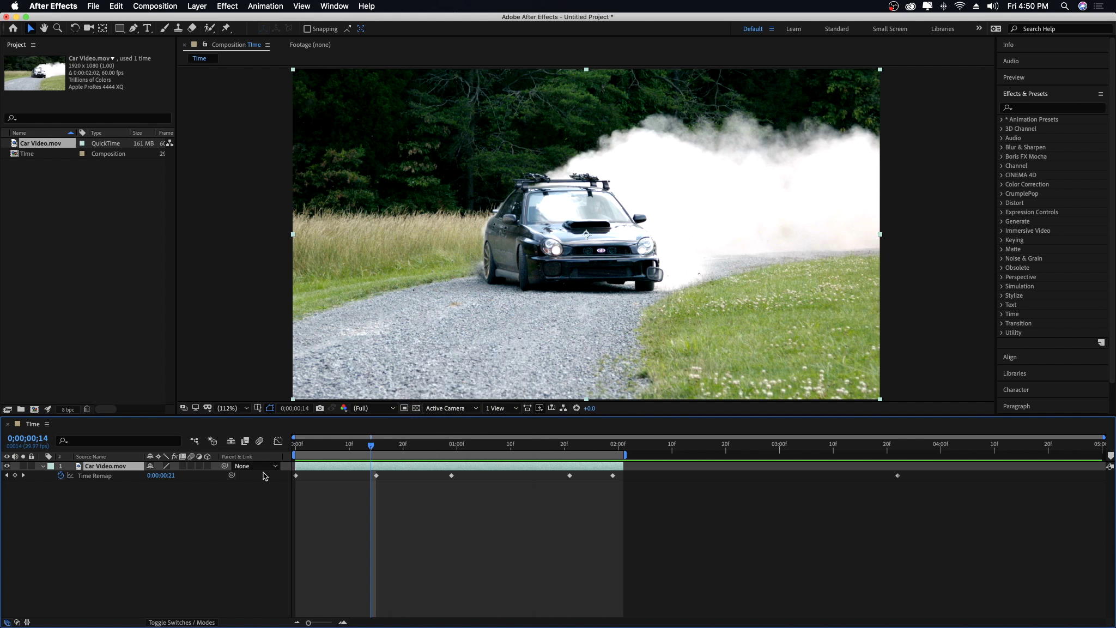
# Preview the finished speed ramps, then extend the work area to the end of the comp.
pyautogui.press('space')
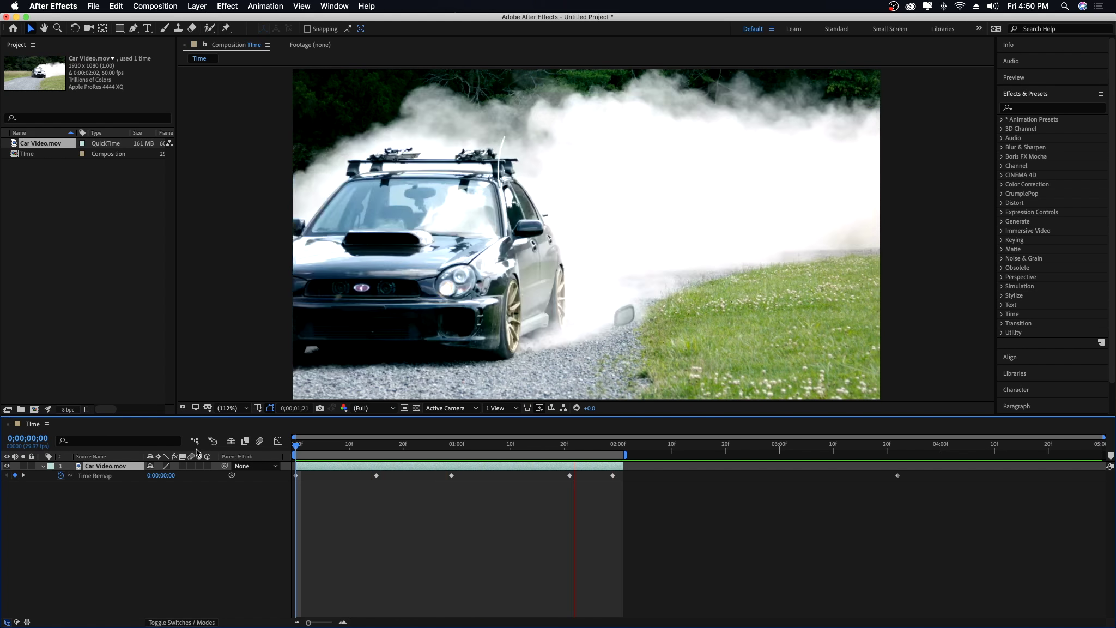
pyautogui.press('space')
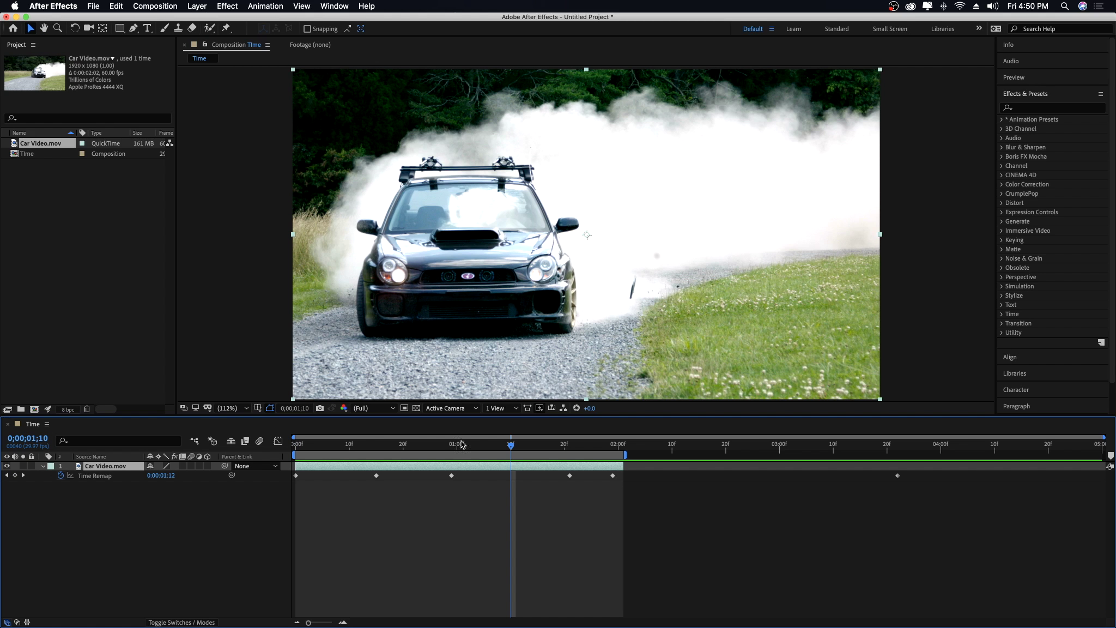
pyautogui.moveTo(626, 454); pyautogui.dragTo(1106, 455)
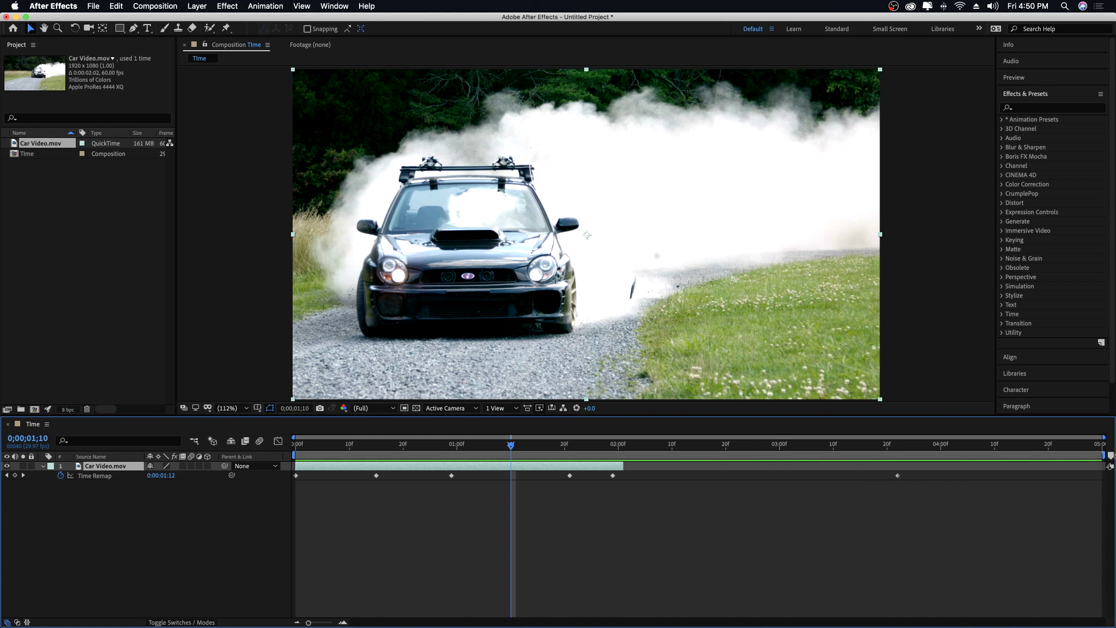